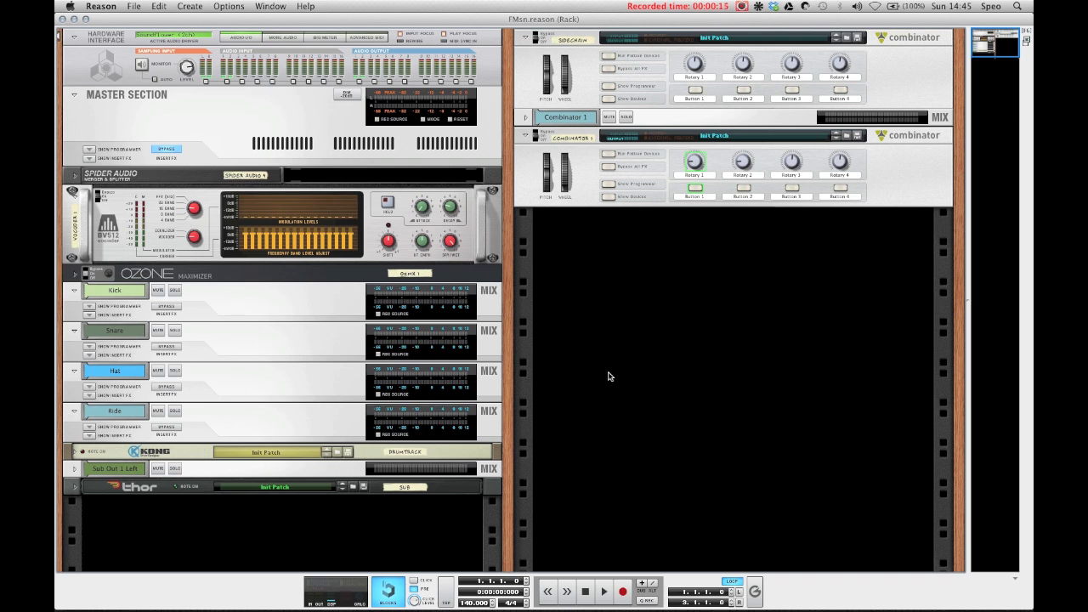
Play the existing loop to hear the current sound and stop playback.
key("space")
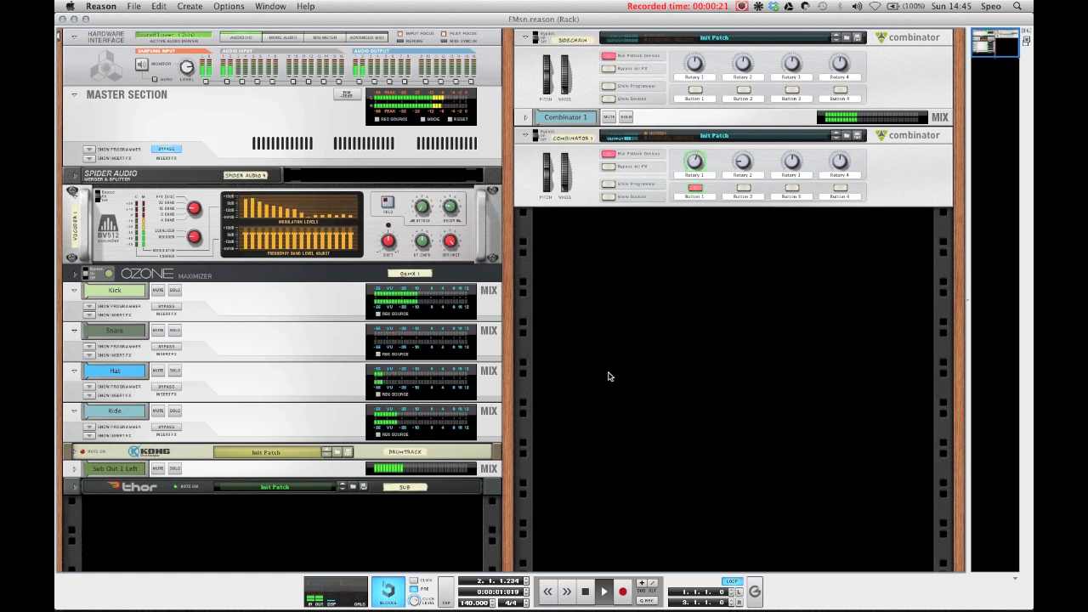
key("space")
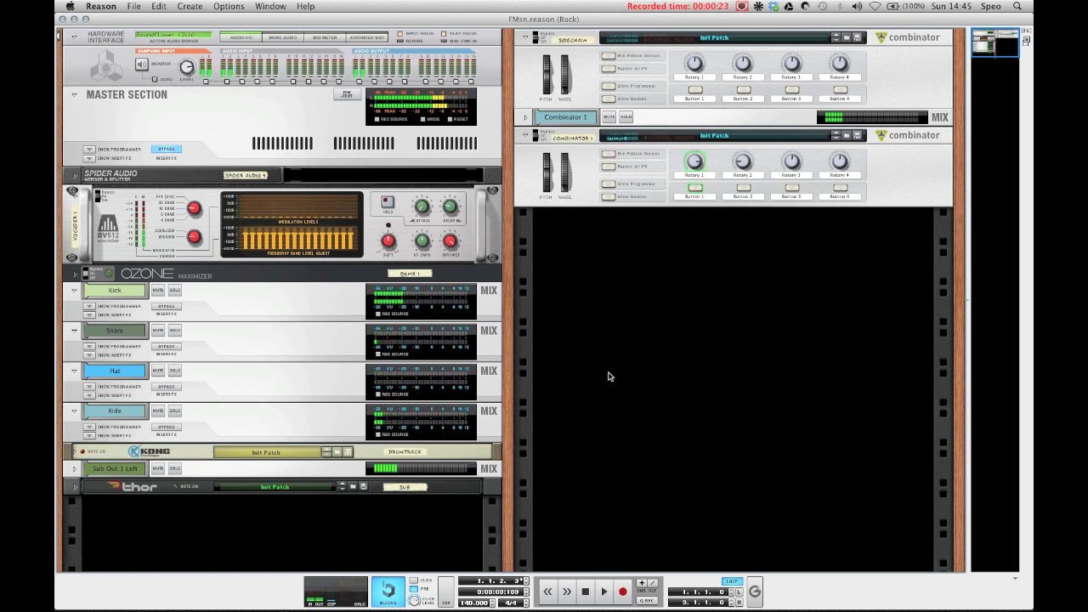
Delete the Combinator 1 device and create a new empty Combinator below the sidechain Combinator.
left_click(574, 204)
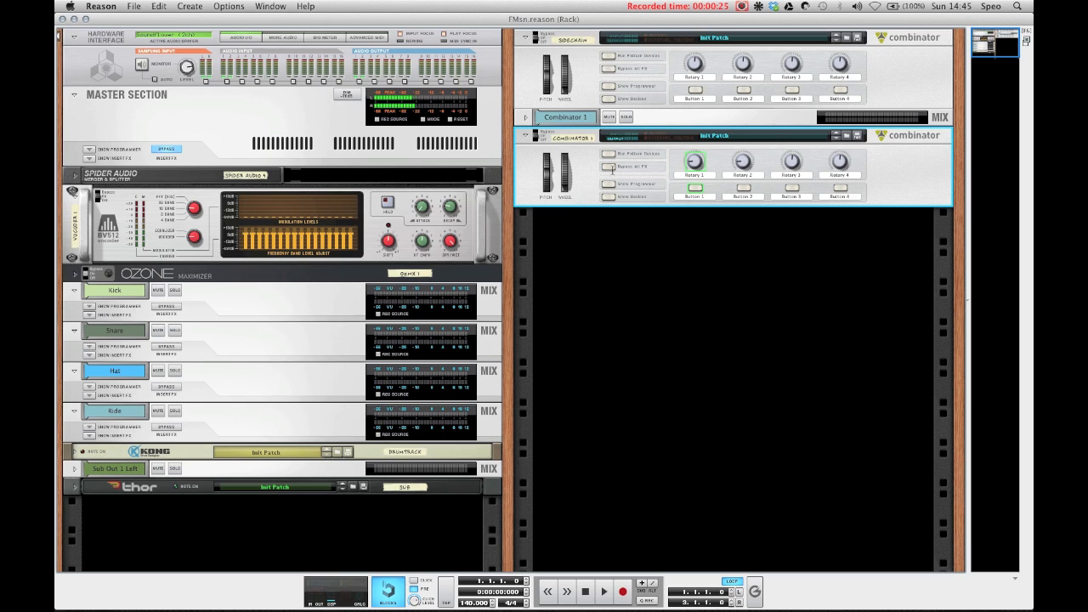
key("Delete")
right_click(620, 161)
mouse_move(656, 269)
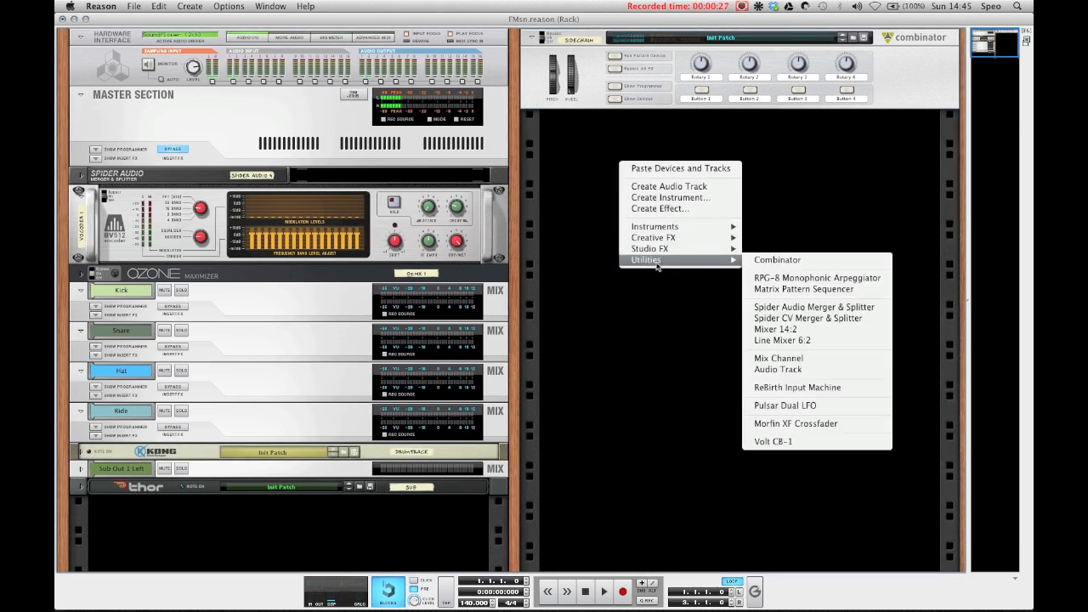
left_click(747, 260)
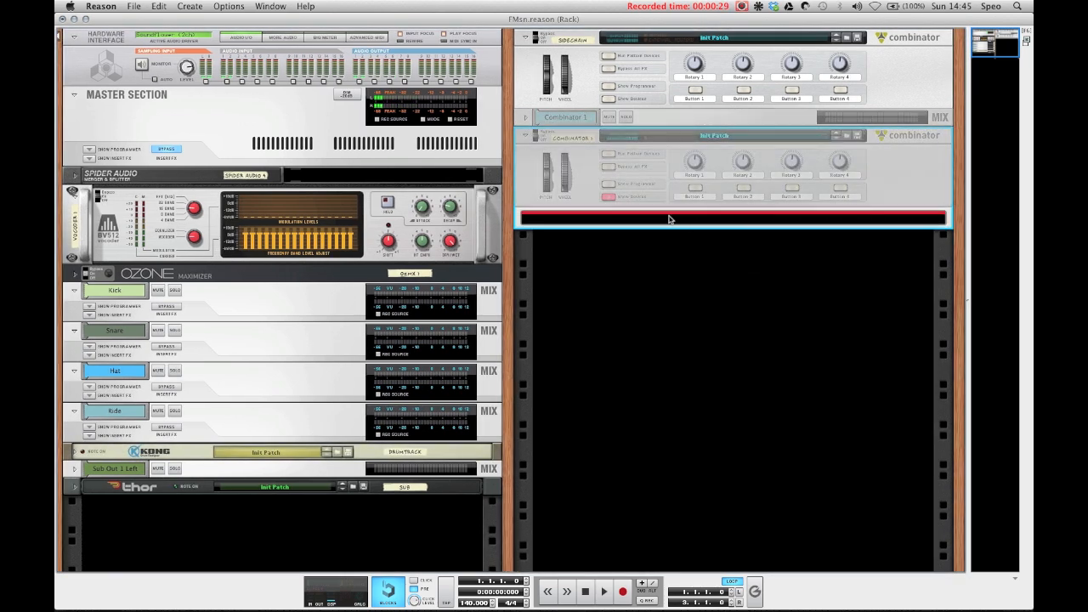
Add a Malström Graintable Synthesizer inside the new Combinator.
right_click(668, 219)
mouse_move(705, 326)
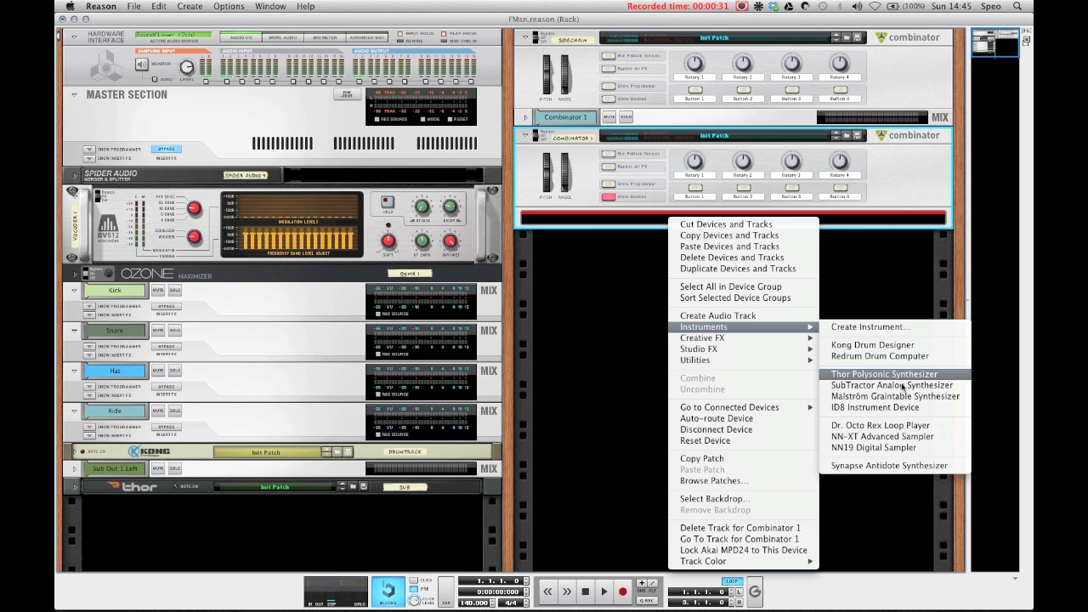
left_click(894, 396)
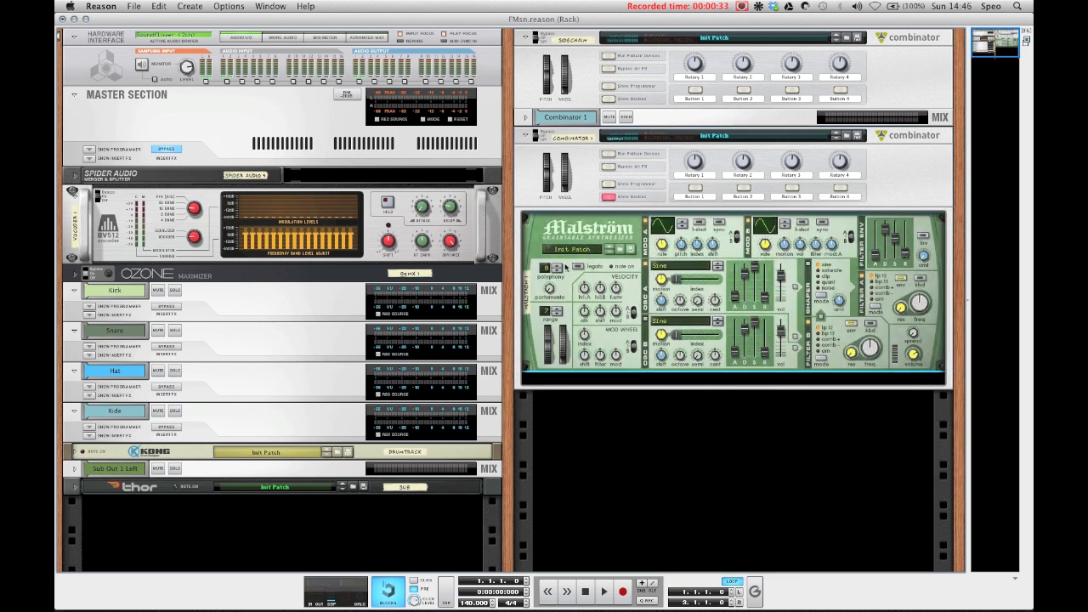
Set Malström's polyphony to 1 and give oscillator A the Voice: Throat graintable with a slightly raised index.
left_click_drag(546, 268, 550, 289)
left_click(668, 269)
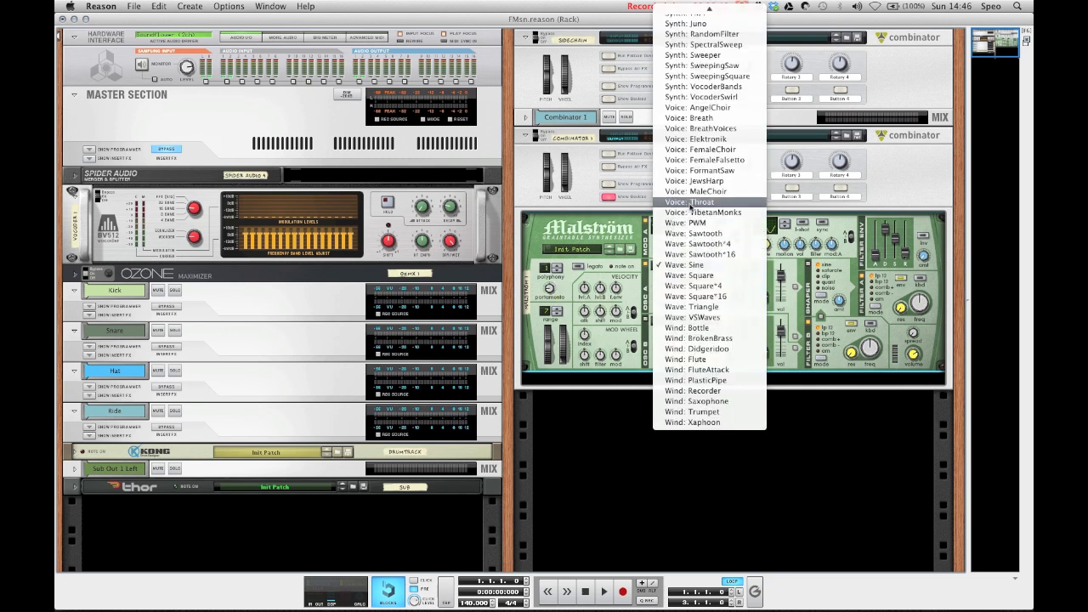
left_click(691, 204)
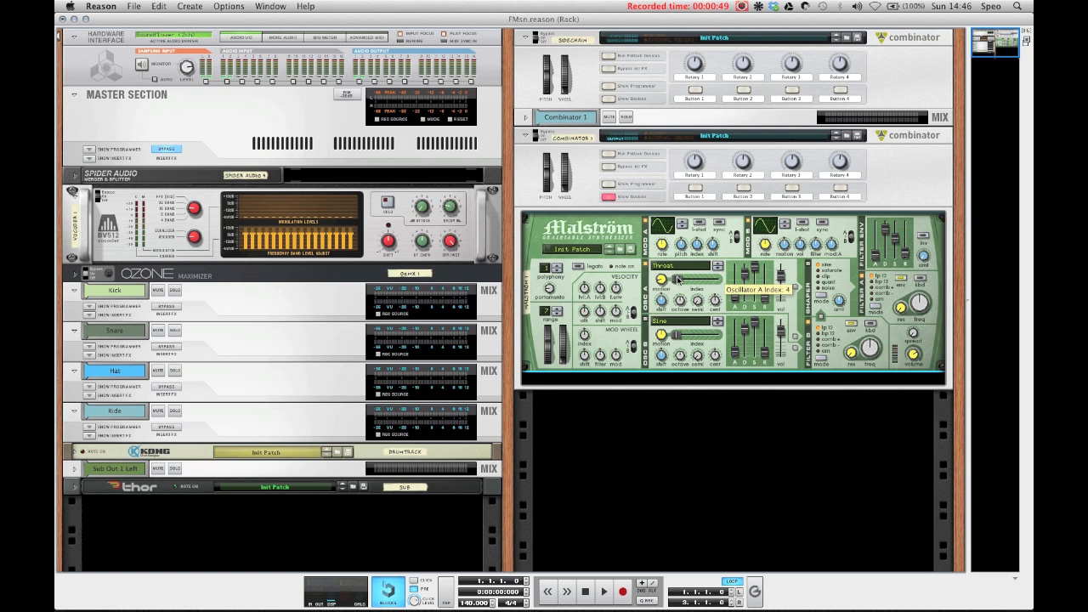
left_click_drag(679, 280, 682, 281)
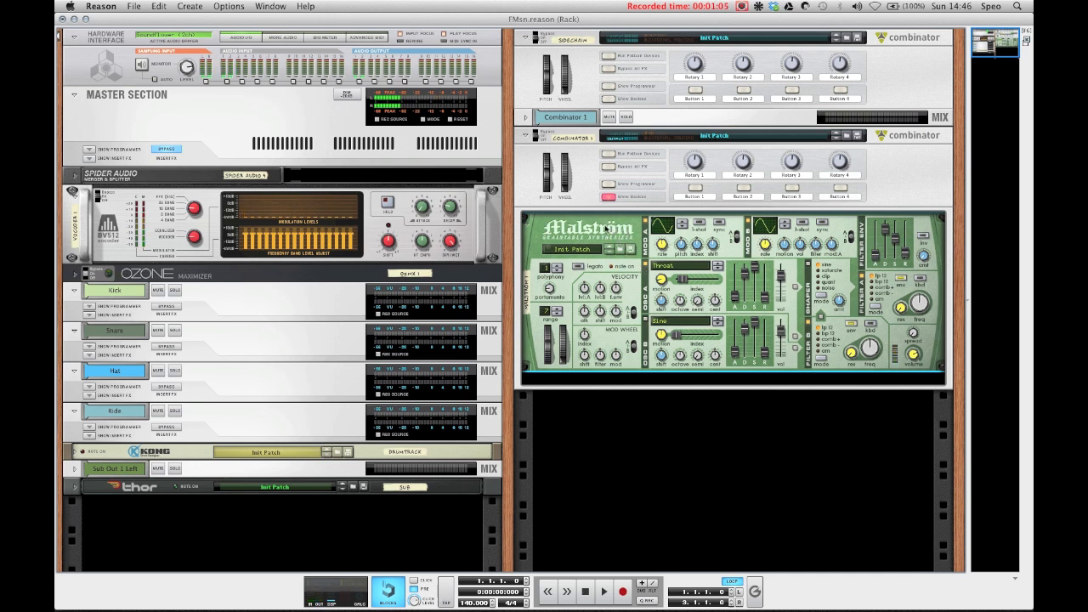
Add a Thor Polysonic Synthesizer below Malström in the Combinator.
right_click(586, 231)
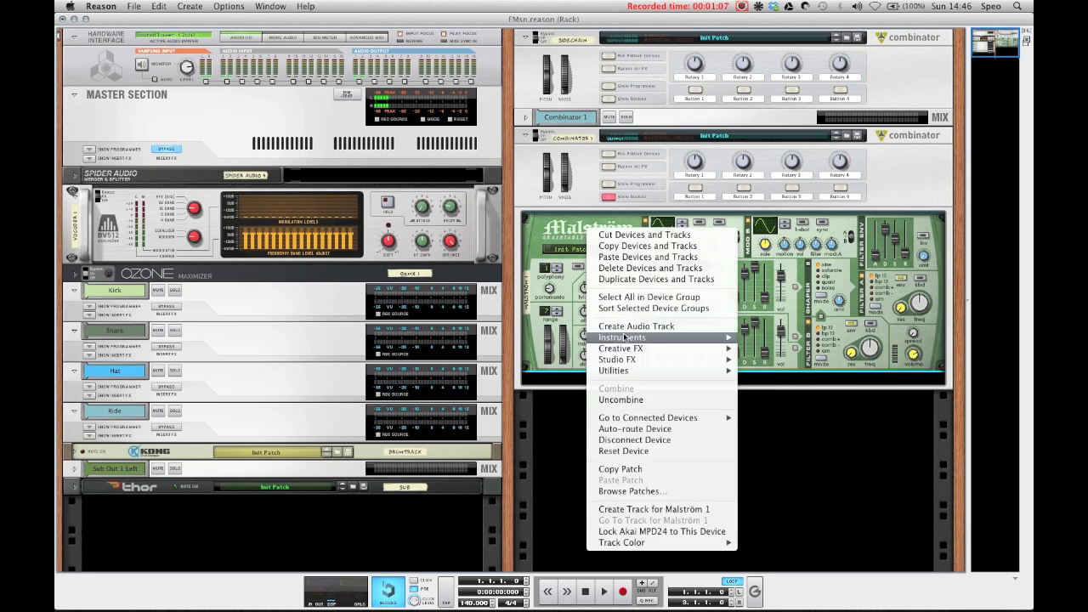
mouse_move(646, 338)
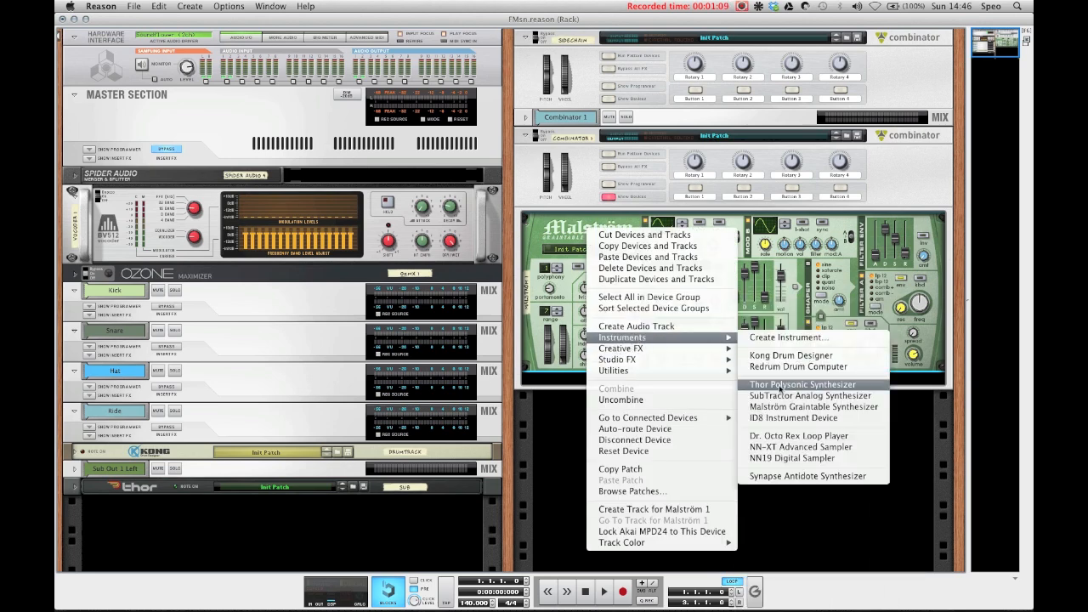
left_click(779, 387)
On the rack's rear, route Malström's left output into Thor's Audio In 1 and Thor's outputs 1 and 2 to the Combinator.
key("Tab")
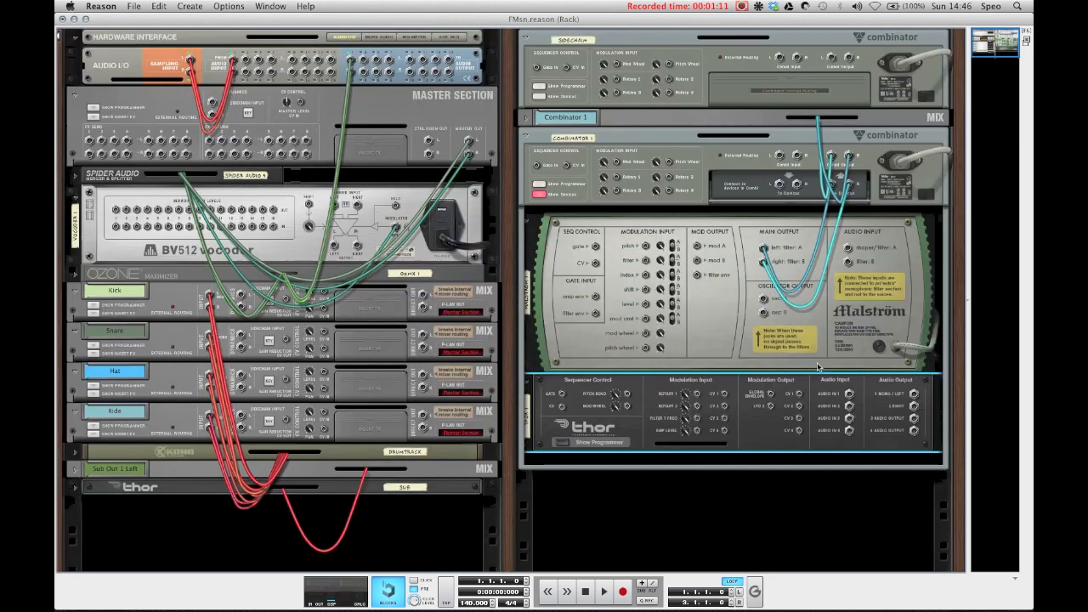
left_click_drag(764, 248, 848, 406)
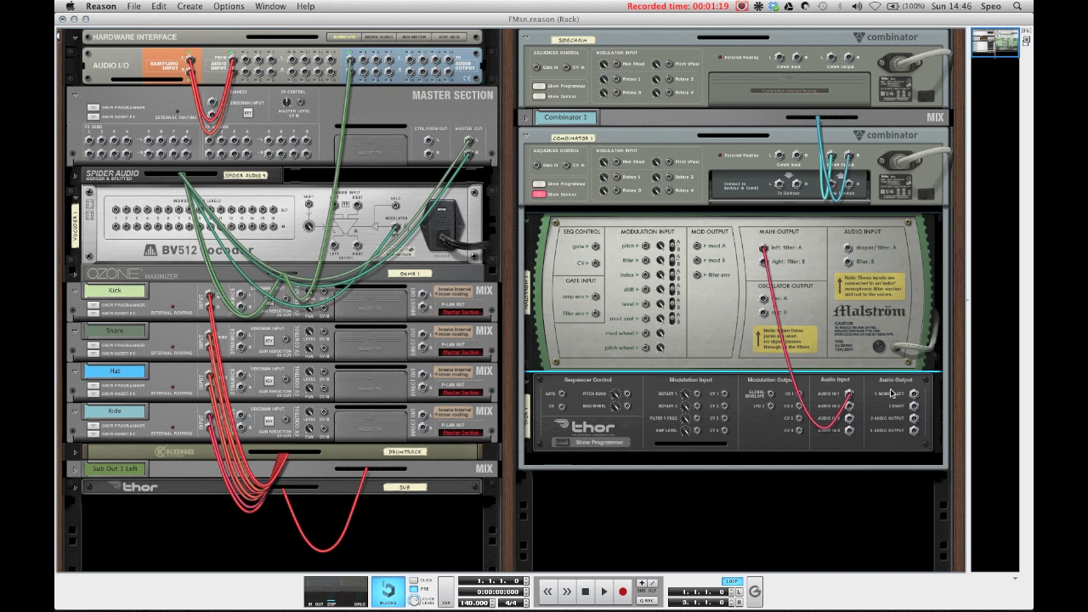
left_click_drag(915, 397, 836, 190)
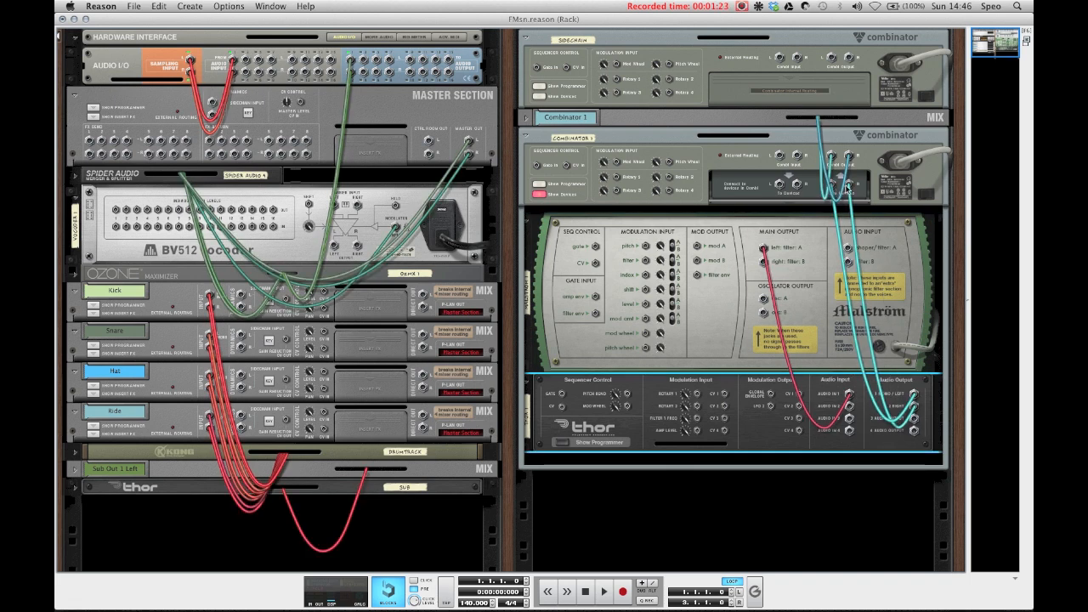
scroll(844, 192, "down", 1)
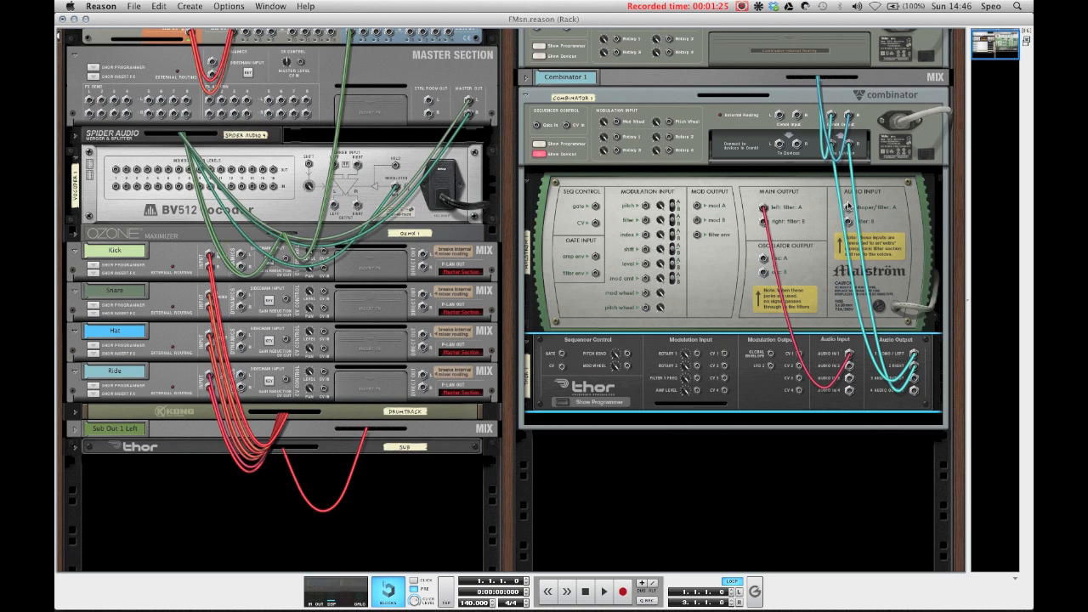
Show Thor's programmer, switch its portamento on and raise the Amp Env sustain.
key("Tab")
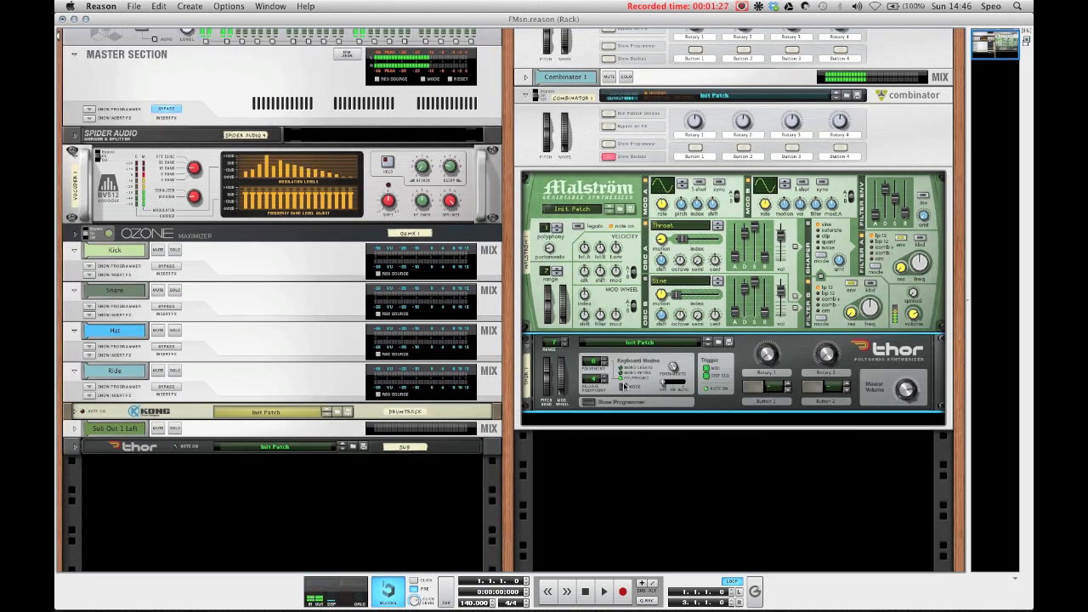
left_click(599, 403)
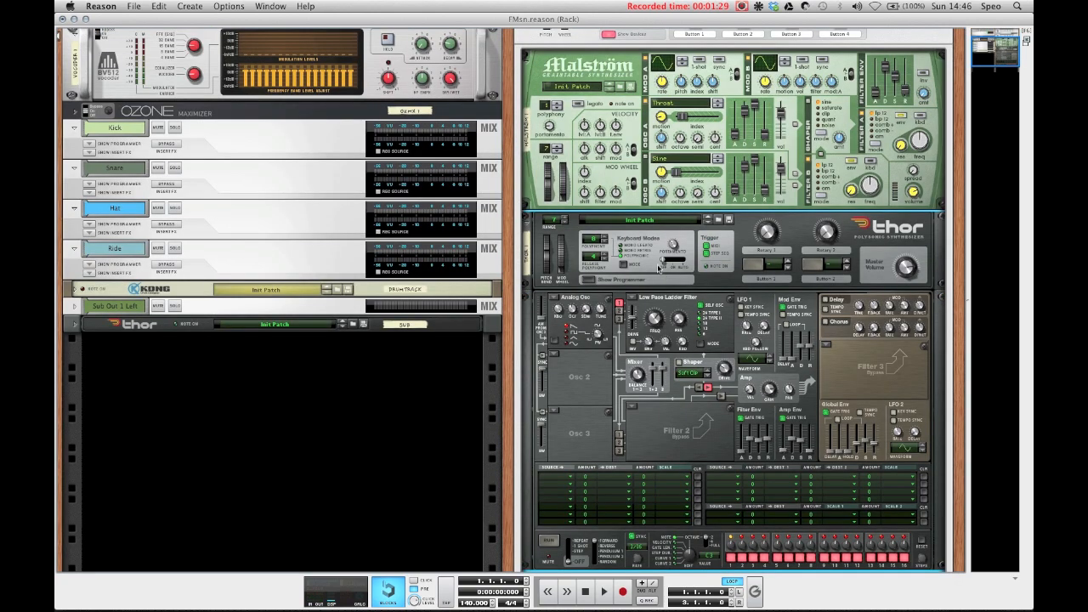
left_click_drag(663, 262, 674, 252)
left_click_drag(800, 442, 802, 422)
Set Thor's Filter 1 to Bypass.
scroll(592, 329, "down", 1)
scroll(592, 329, "down", 3)
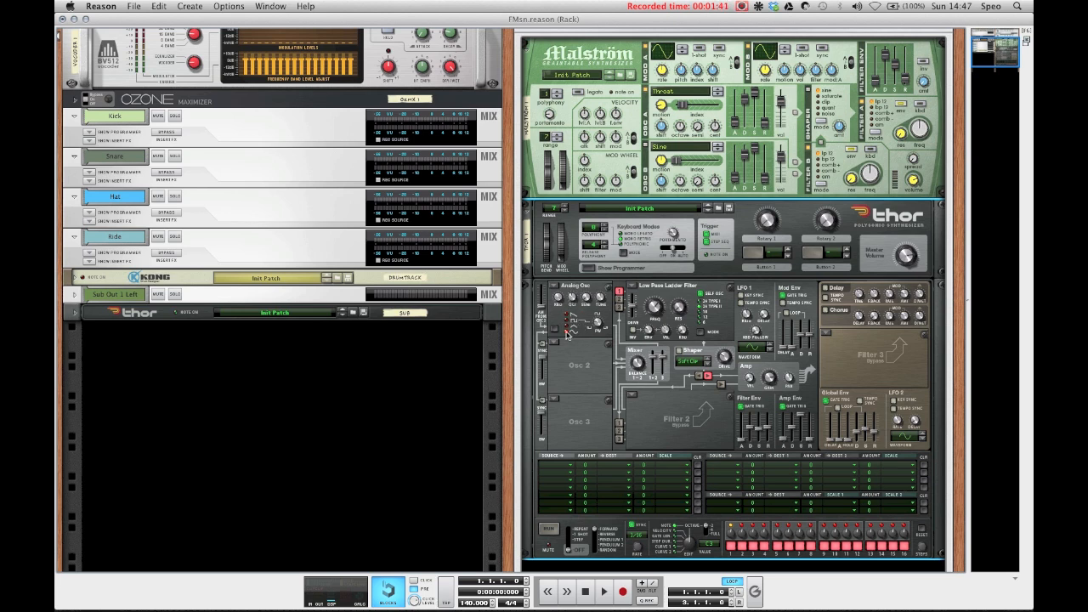
left_click(641, 286)
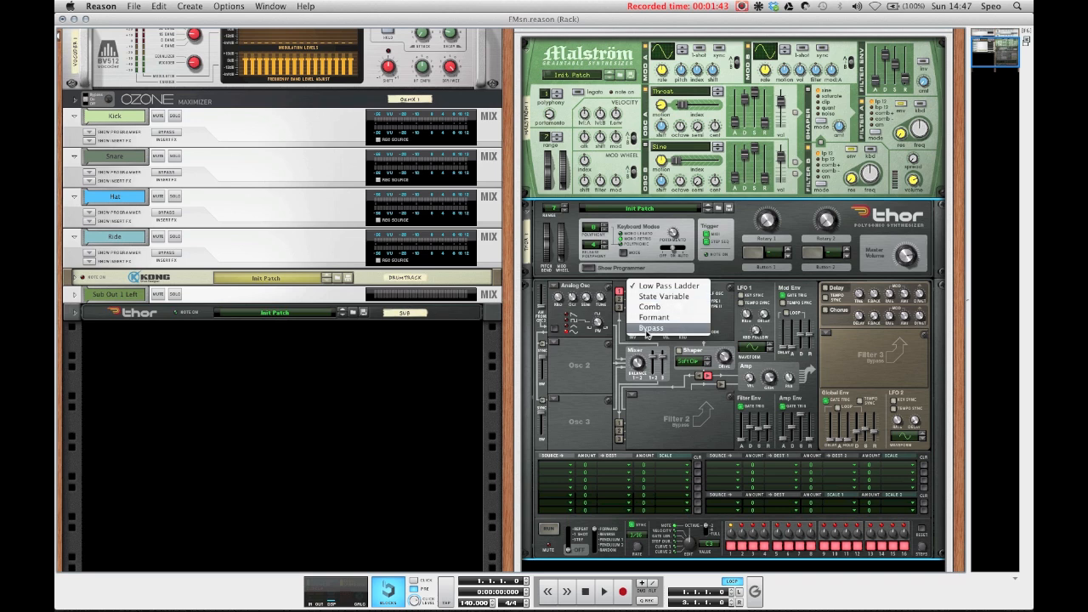
left_click(648, 328)
In Thor's modulation matrix, route Audio Input 1 to Osc 1 Frequency (FM) with an amount of 100.
scroll(633, 345, "down", 3)
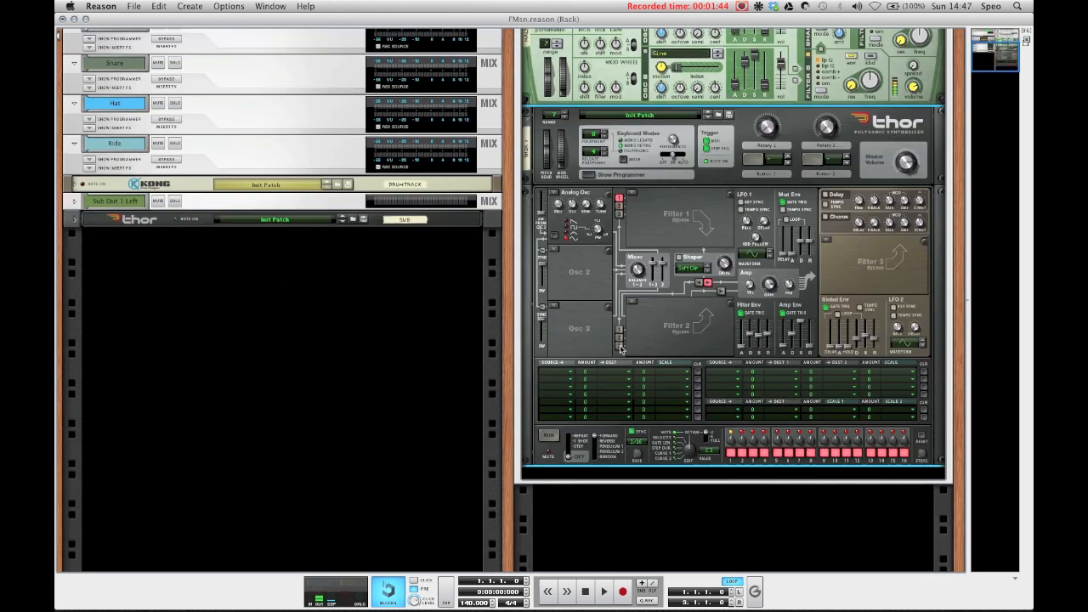
left_click(564, 375)
mouse_move(633, 598)
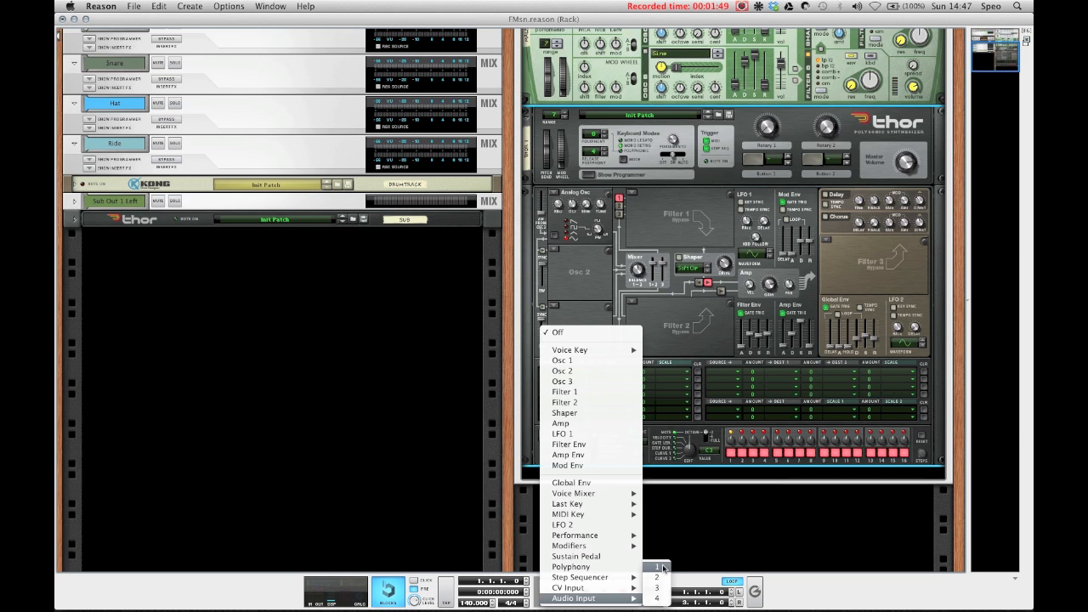
left_click(659, 567)
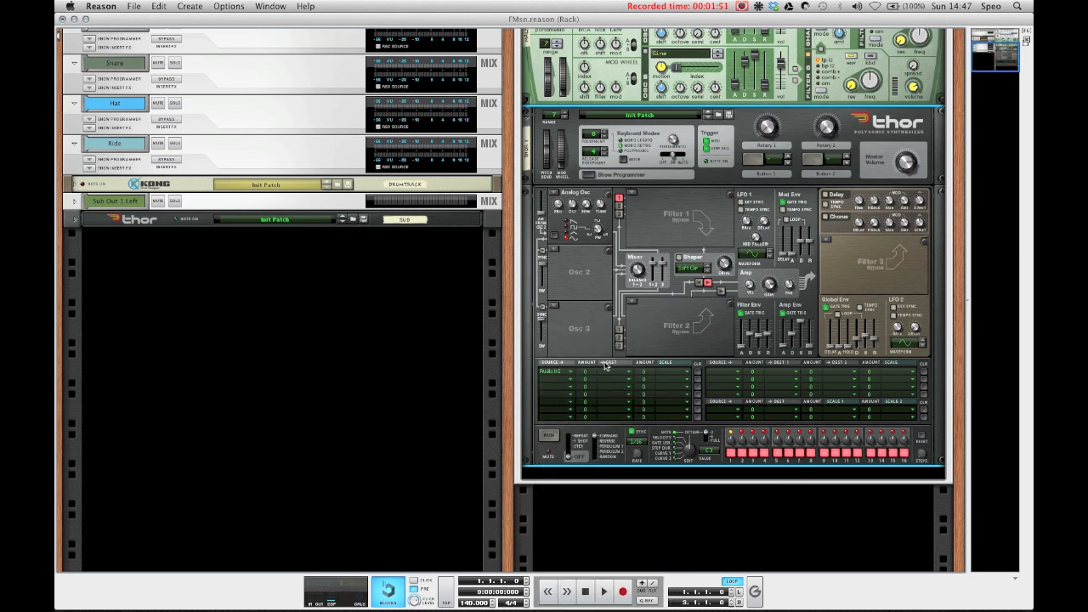
left_click_drag(586, 372, 585, 337)
left_click(605, 372)
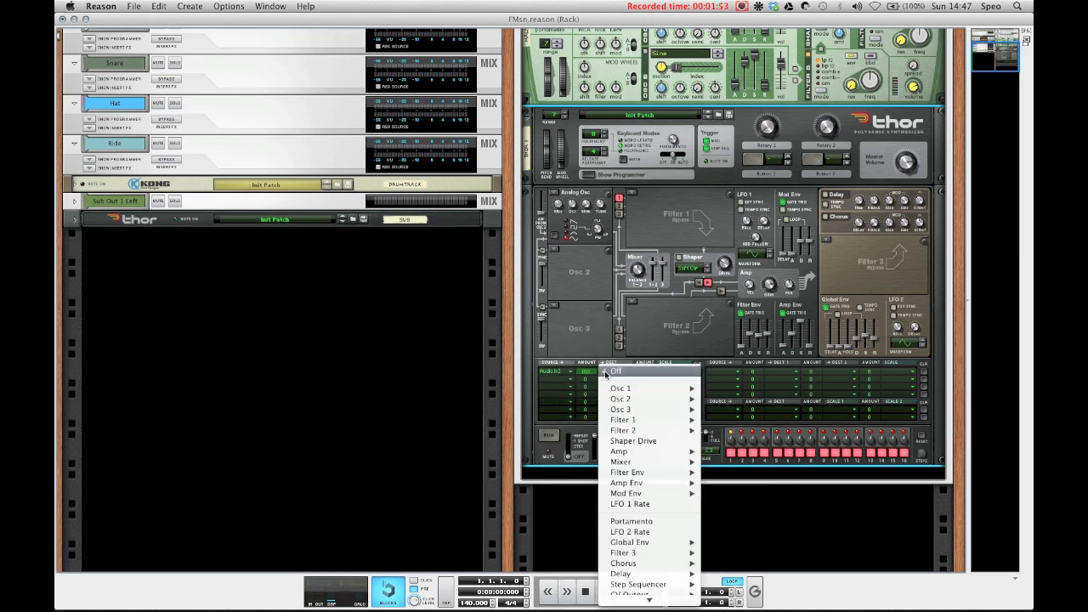
mouse_move(617, 391)
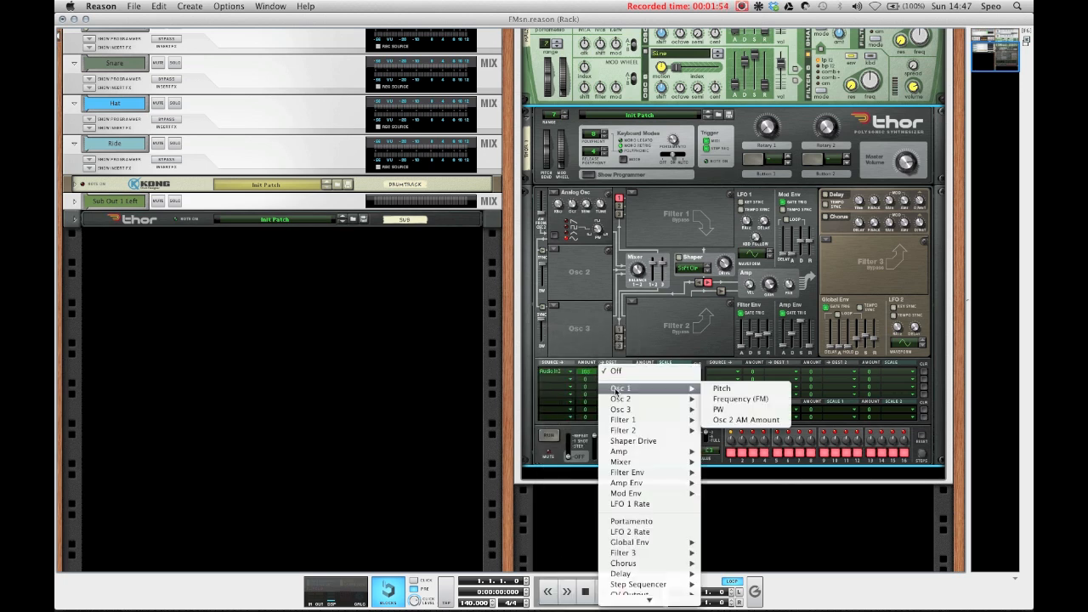
left_click(730, 400)
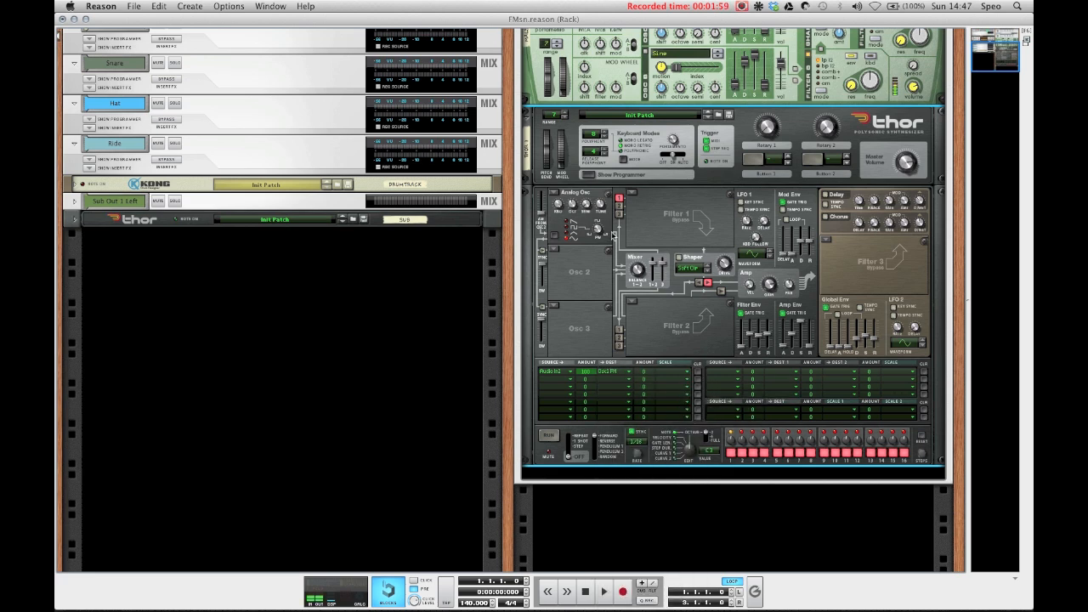
Set Thor's Filter 1 to Low Pass Ladder and Filter 3 to State Variable.
scroll(617, 240, "up", 2)
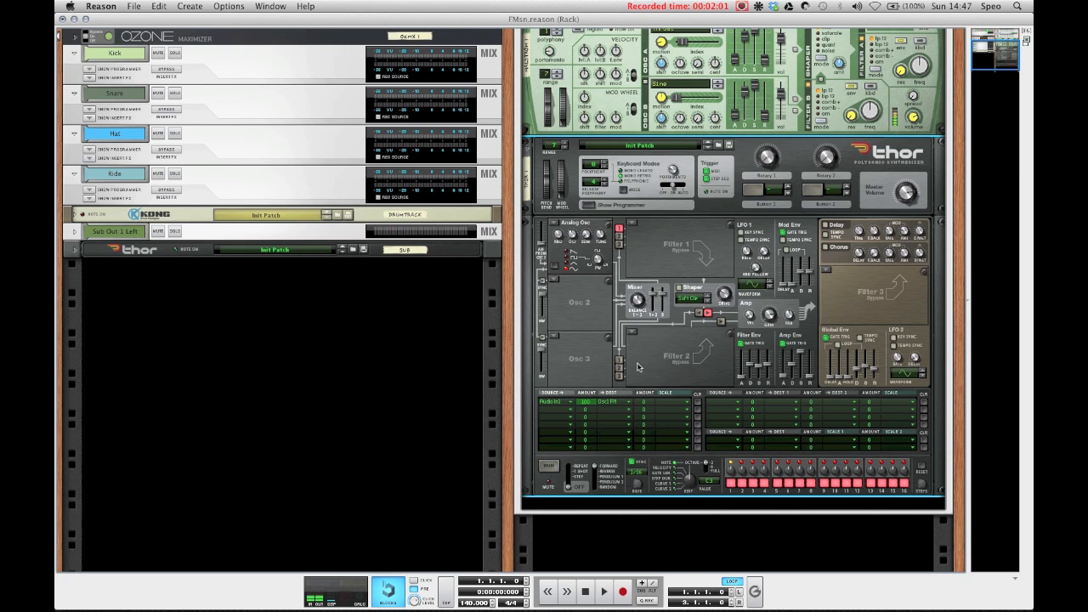
left_click(633, 228)
left_click(654, 189)
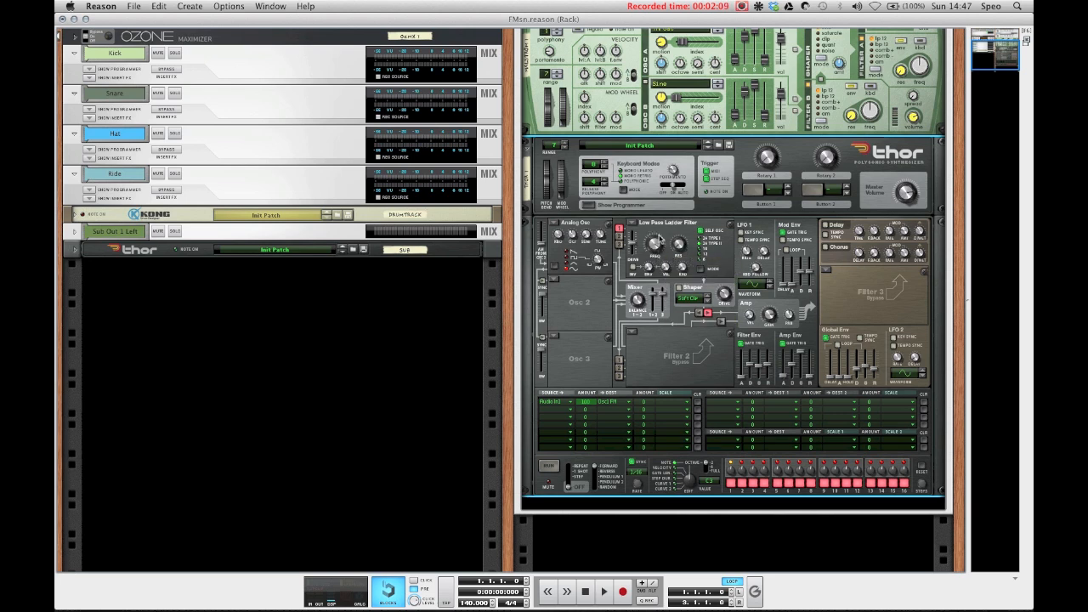
left_click(826, 272)
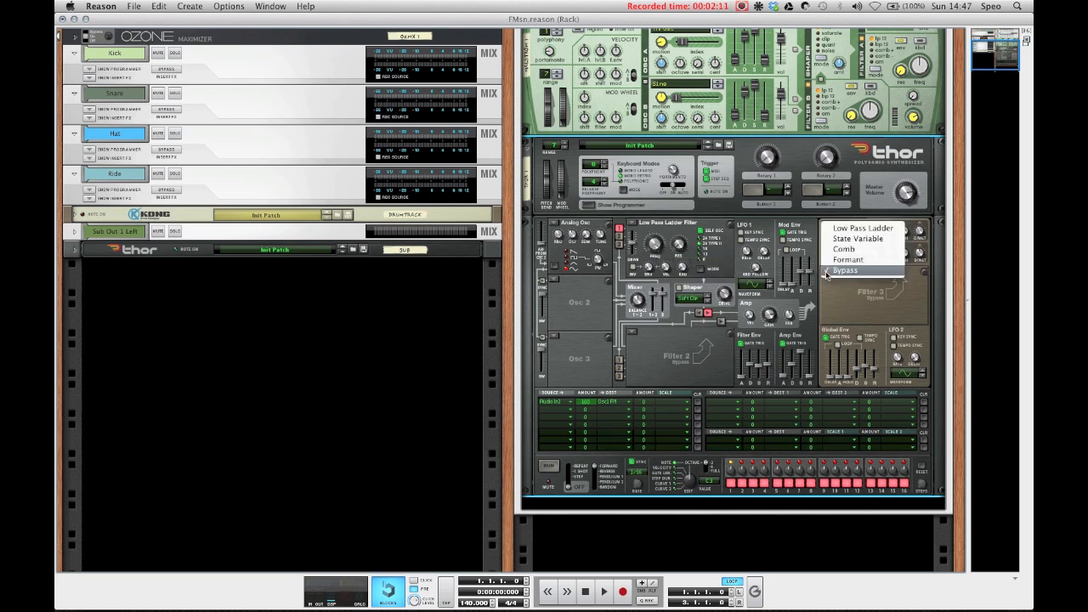
left_click(847, 241)
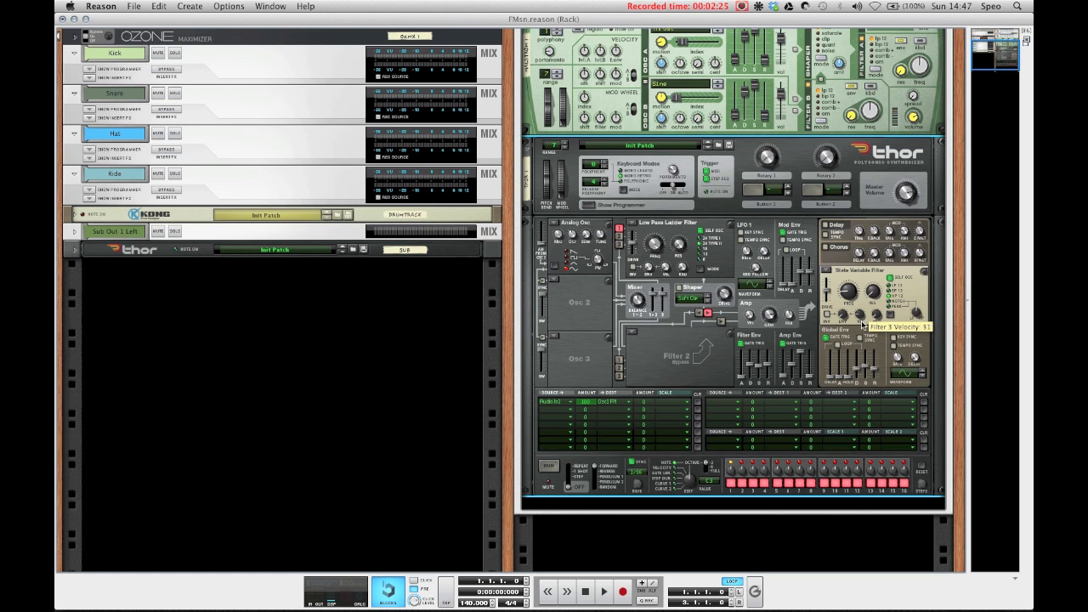
Add an MClass Equalizer after Thor in the Combinator.
scroll(865, 335, "down", 2)
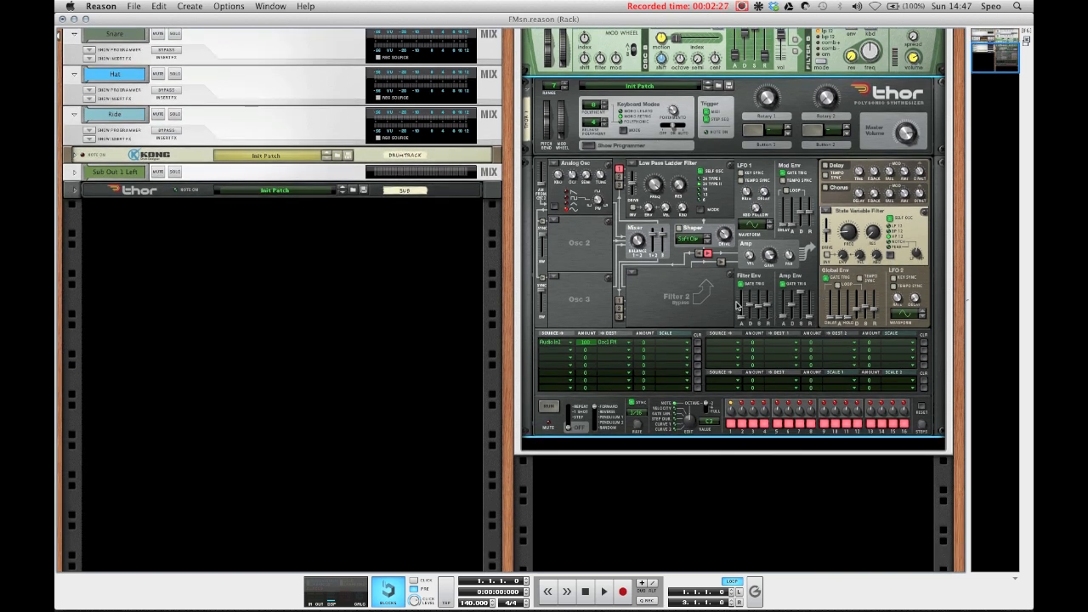
right_click(669, 300)
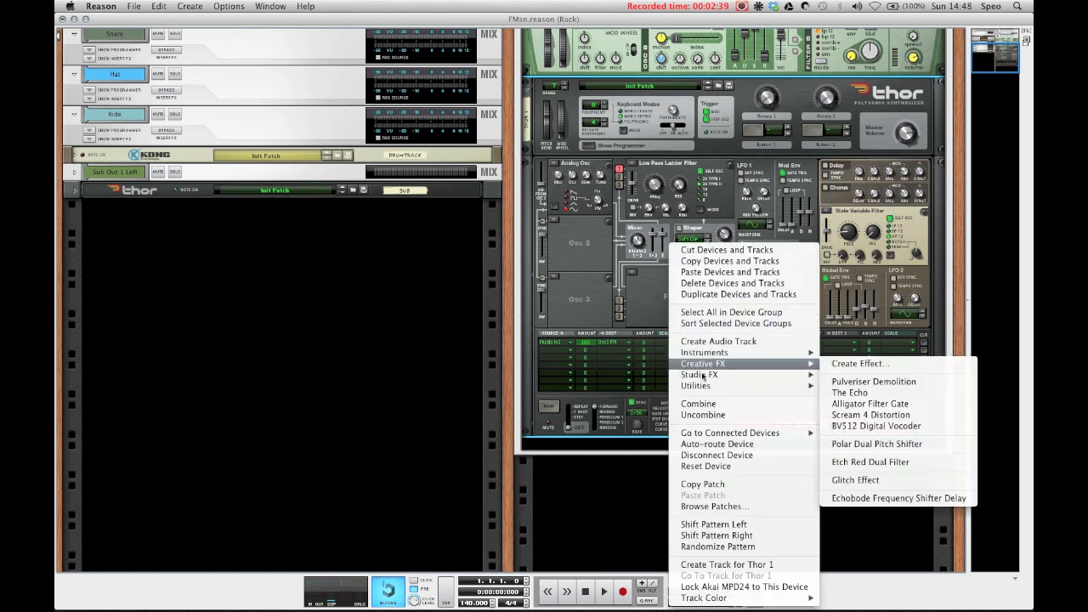
mouse_move(776, 377)
left_click(864, 375)
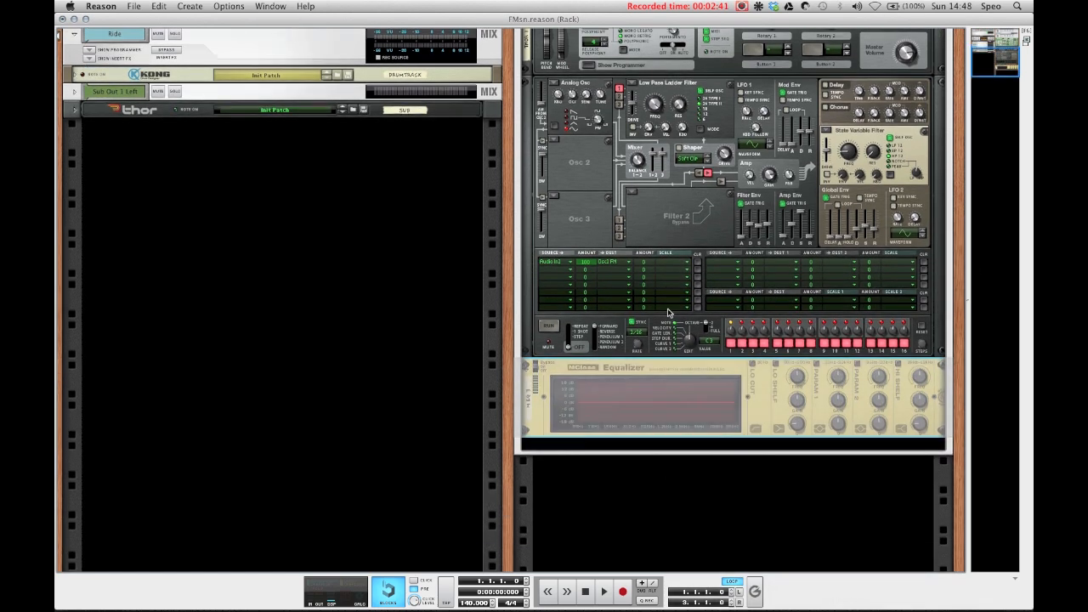
Enable the equalizer's Param 1 band and lower its gain to cut a notch.
left_click(816, 363)
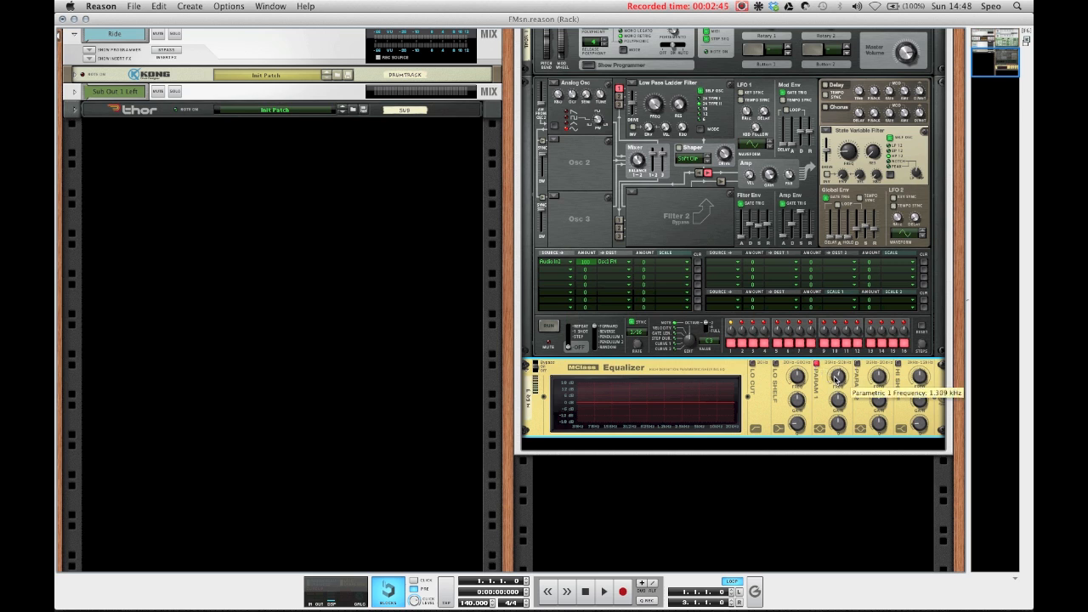
left_click_drag(837, 400, 838, 420)
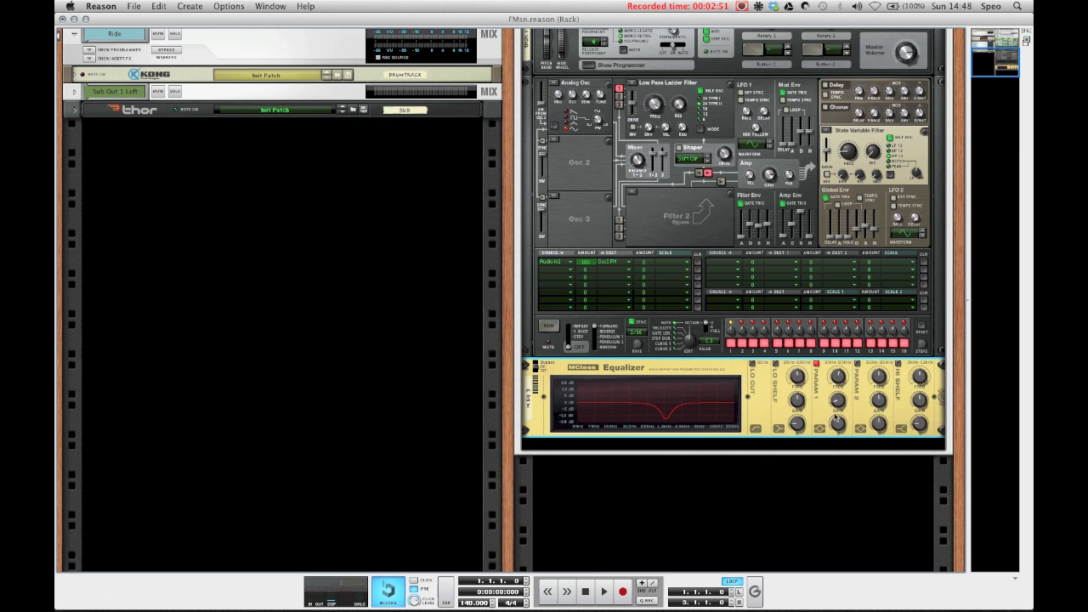
Adjust the equalizer's Param 1 Q and add an RV7000 Advanced Reverb after the equalizer in the Combinator.
left_click_drag(837, 420, 838, 425)
right_click(633, 367)
mouse_move(677, 456)
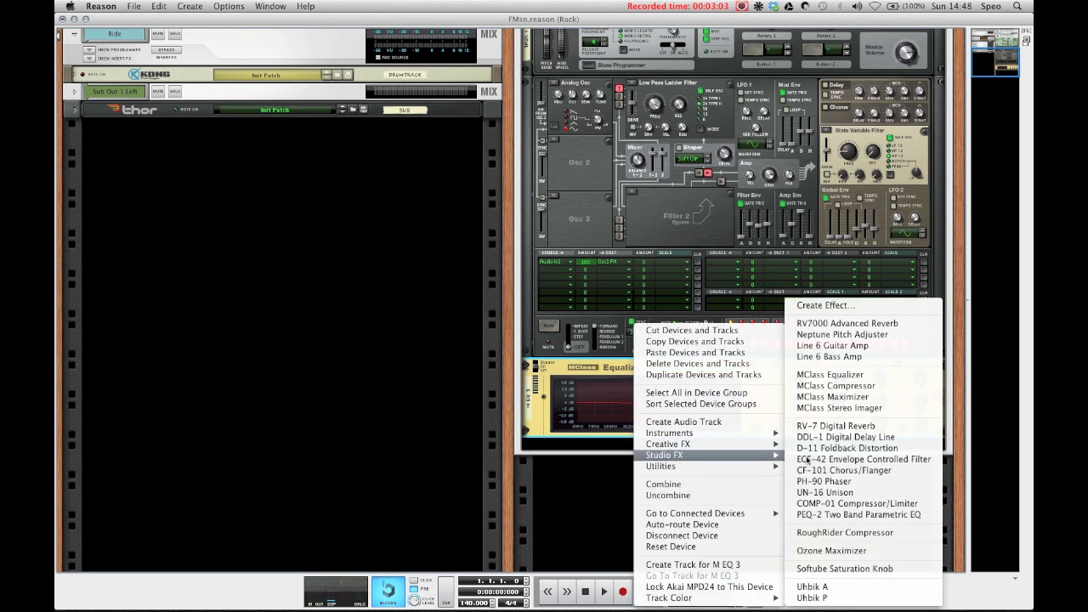
left_click(876, 323)
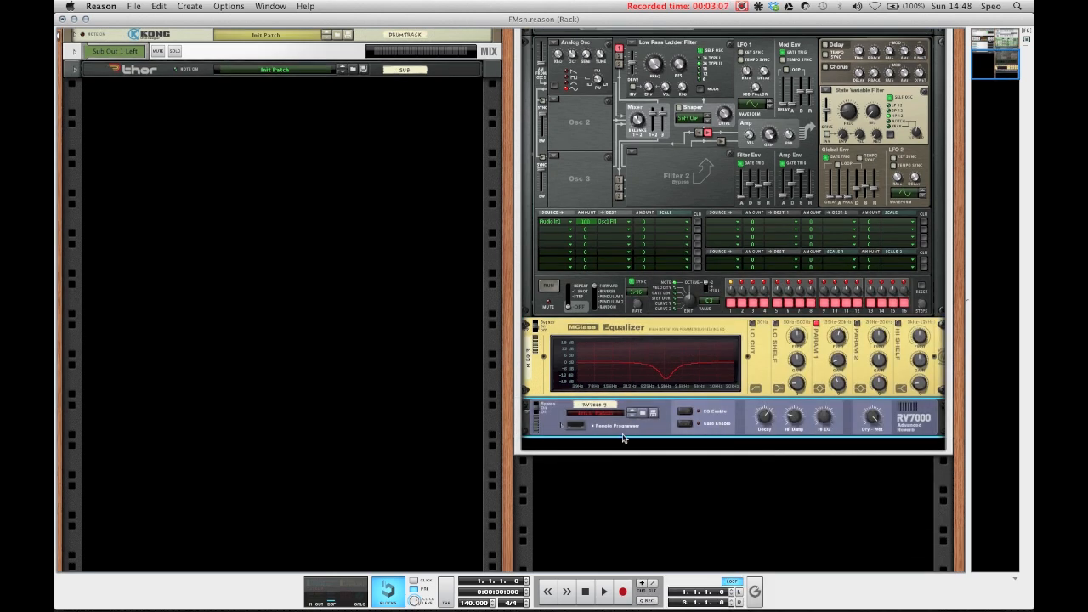
Set the RV7000 to the Room algorithm in its remote programmer, with shorter decay, HF Damp at 62 and a lower dry/wet mix.
left_click(561, 425)
left_click_drag(597, 457, 597, 468)
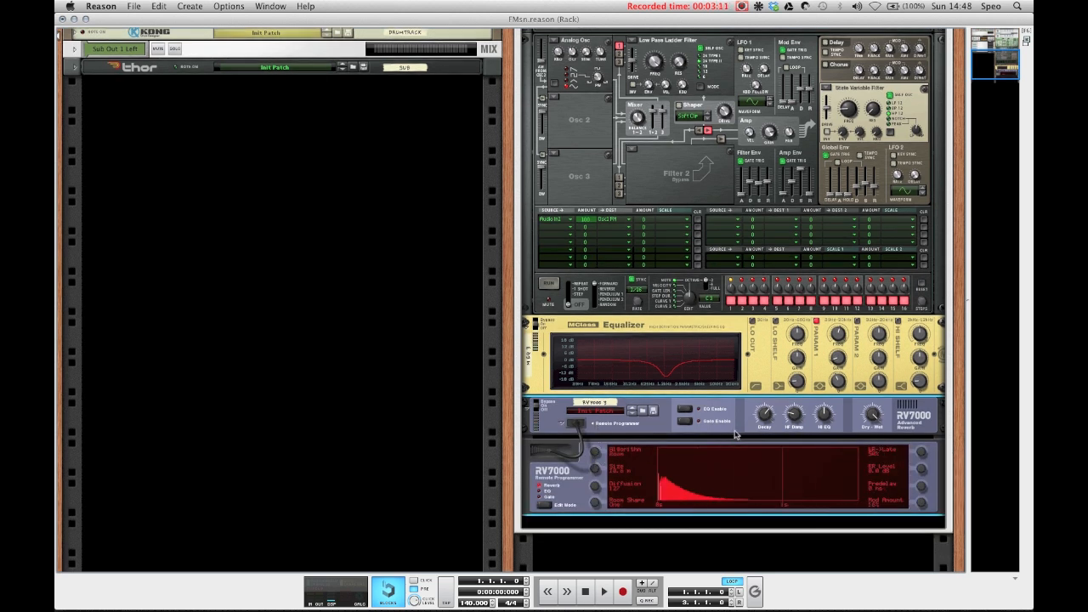
left_click_drag(765, 416, 763, 431)
left_click_drag(873, 417, 869, 446)
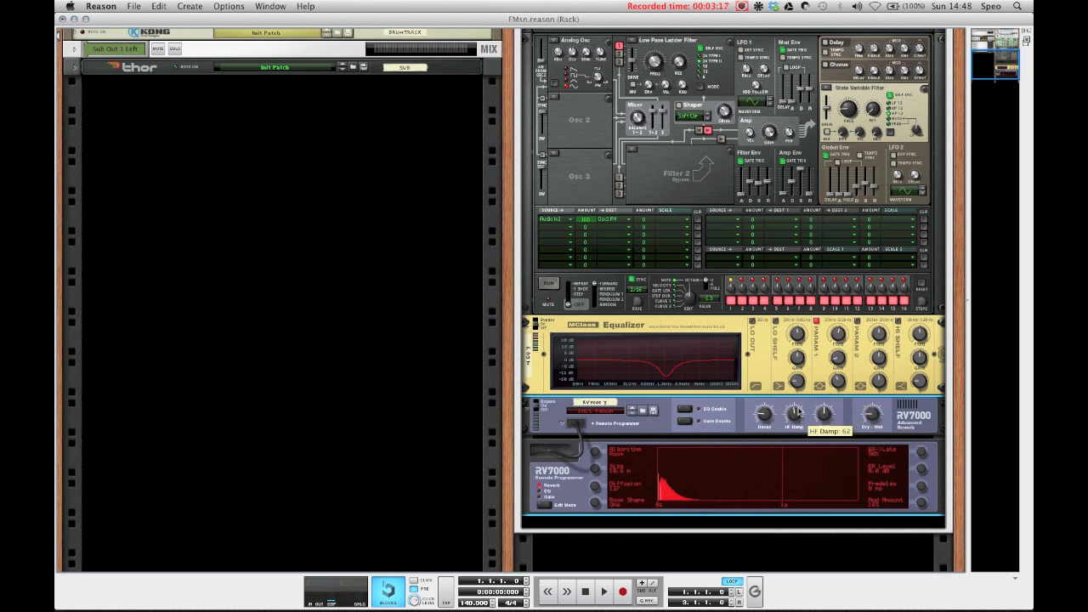
Enable the RV7000's EQ with a low-frequency gain cut, and fold away its remote programmer.
left_click(541, 493)
mouse_move(594, 453)
left_mouse_down()
mouse_move(597, 481)
mouse_move(598, 451)
left_mouse_up()
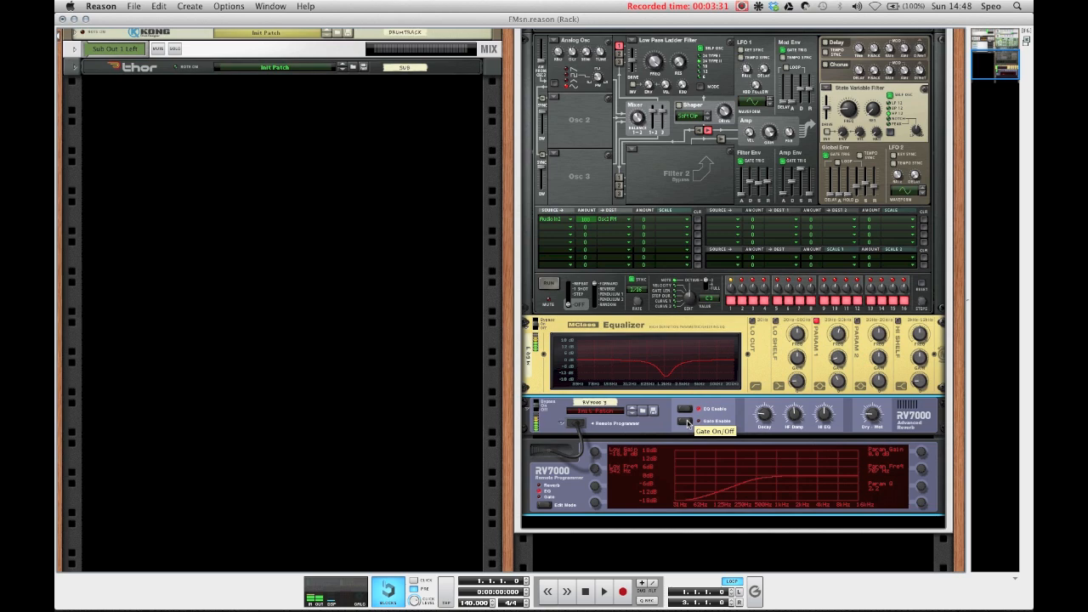
left_click(564, 425)
Show the Combinator's programmer, route Rotary 1 to Thor's Filter 1 Freq and turn Rotary 1 up to 127.
scroll(565, 391, "up", 3)
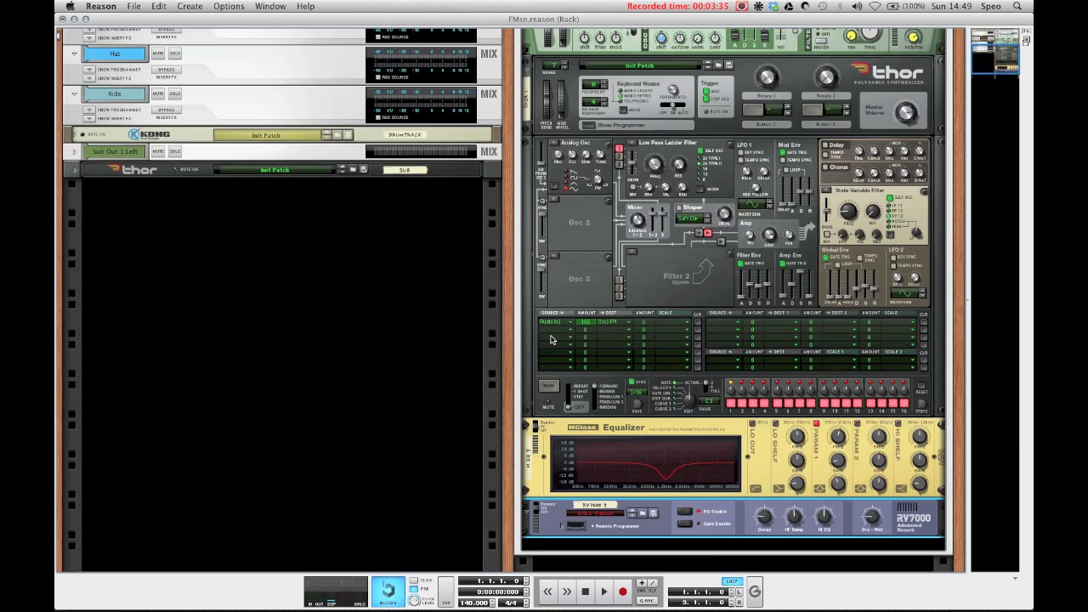
scroll(566, 384, "up", 8)
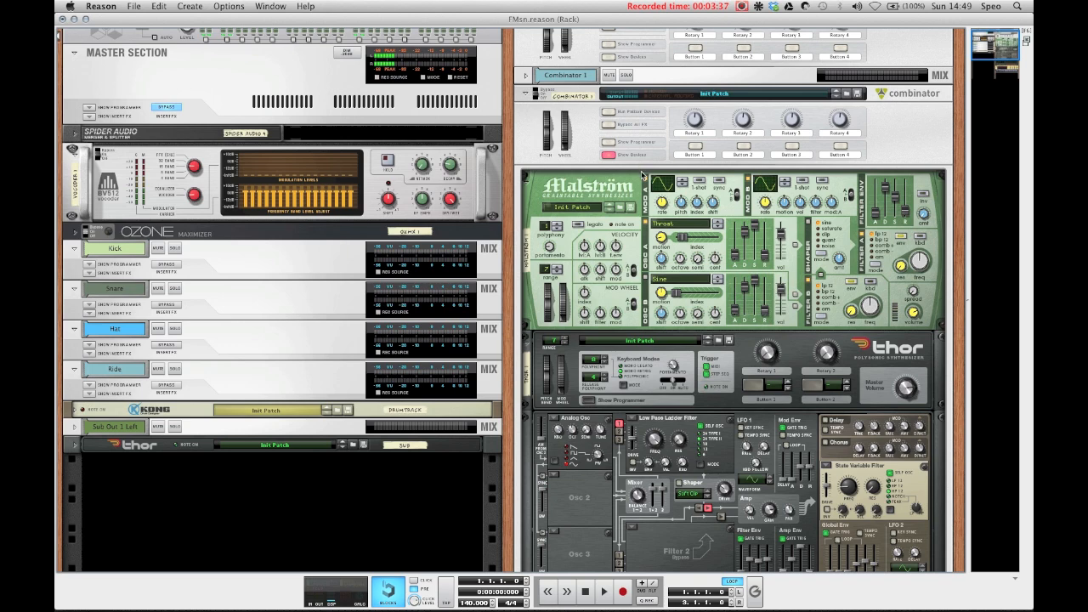
scroll(621, 161, "down", 1)
left_click(609, 139)
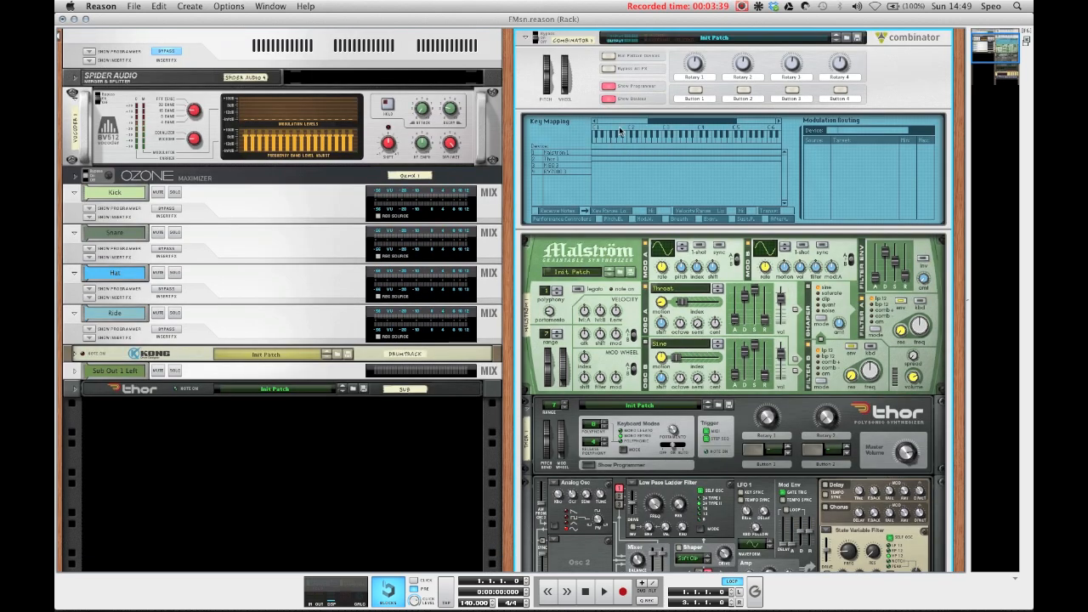
scroll(618, 94, "up", 2)
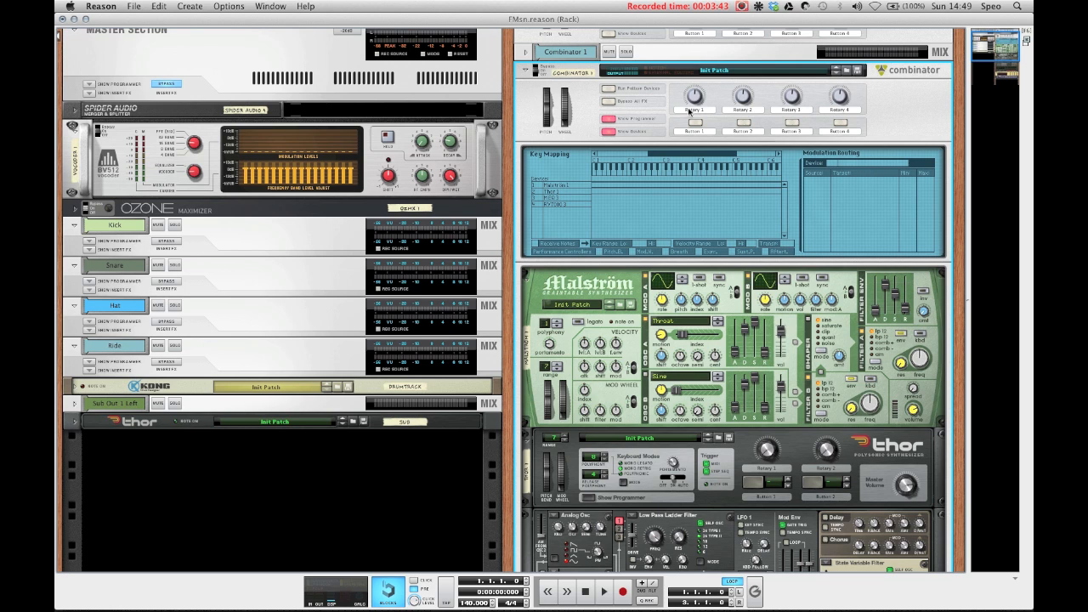
left_click(553, 193)
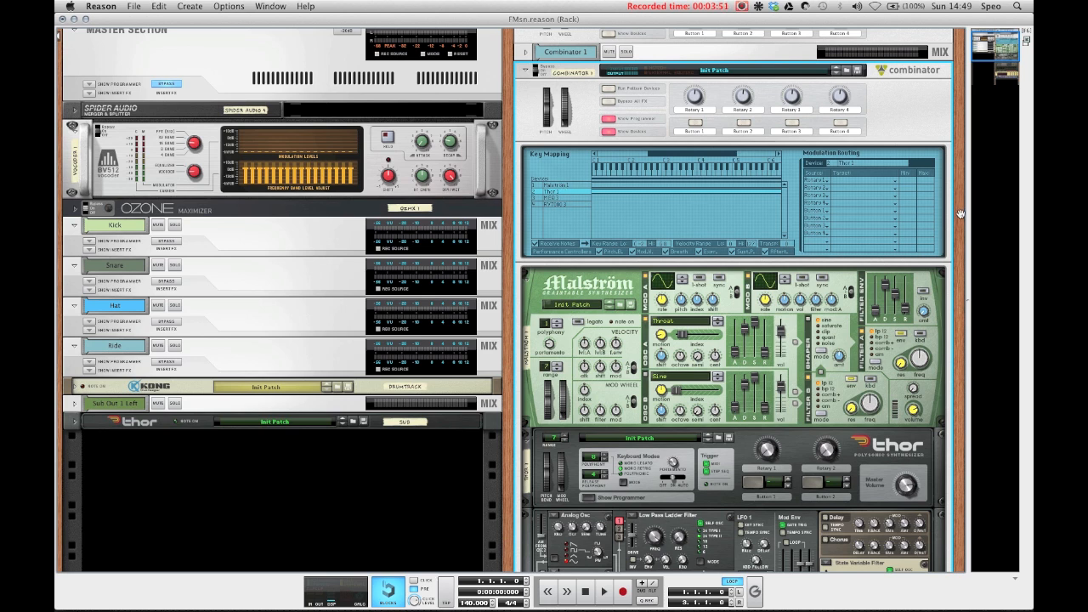
left_click(849, 184)
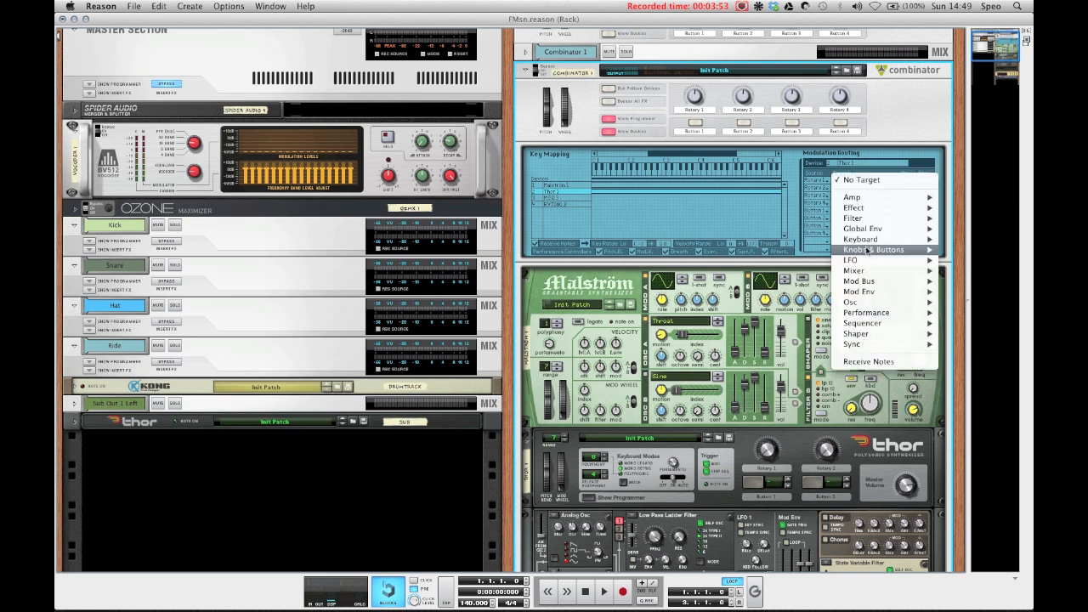
mouse_move(854, 219)
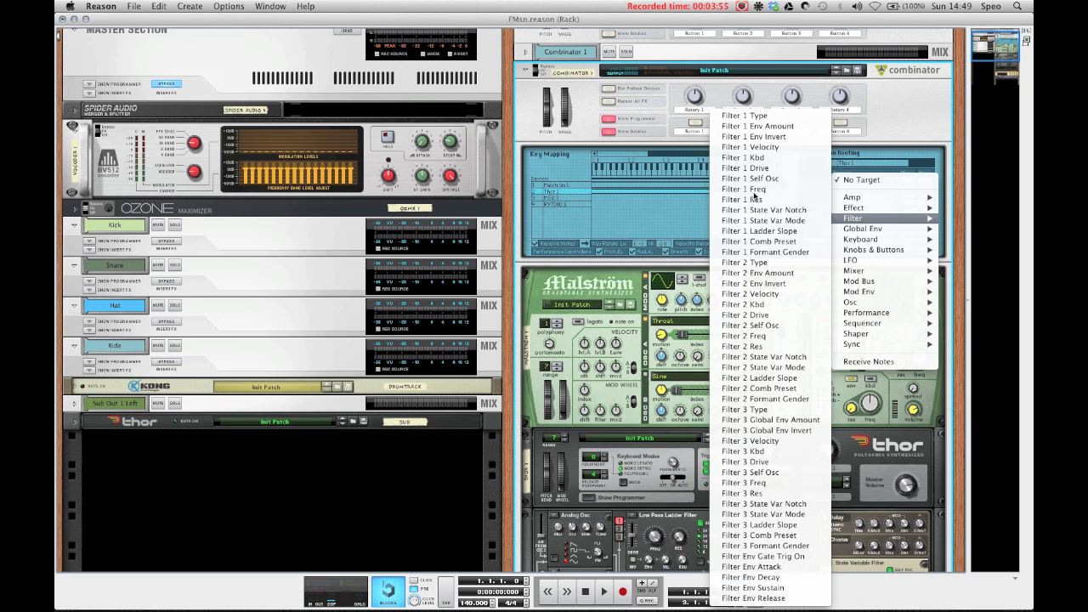
left_click(745, 189)
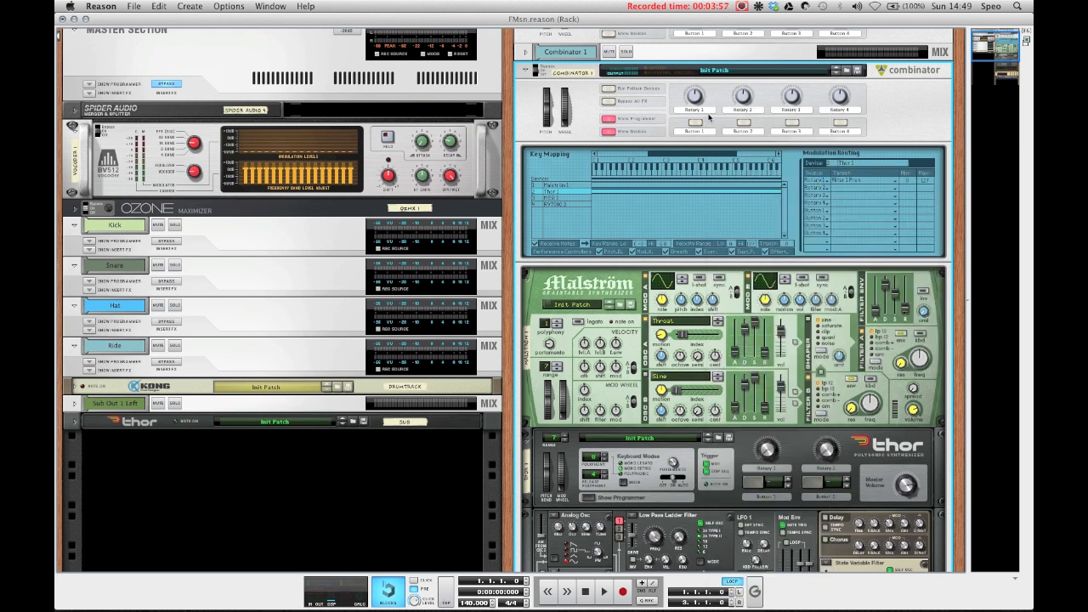
left_click_drag(697, 104, 691, 87)
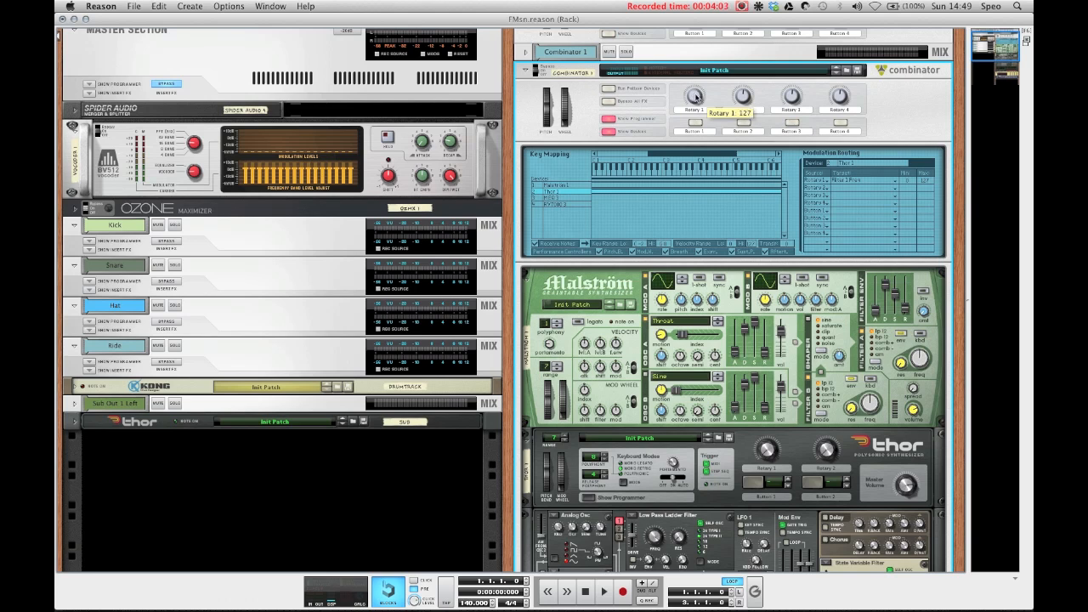
left_click_drag(699, 99, 701, 103)
Route the Combinator's Button 1 to Malström's Oscillator A Shift, with a minimum of 0 and a negative maximum.
left_click(567, 187)
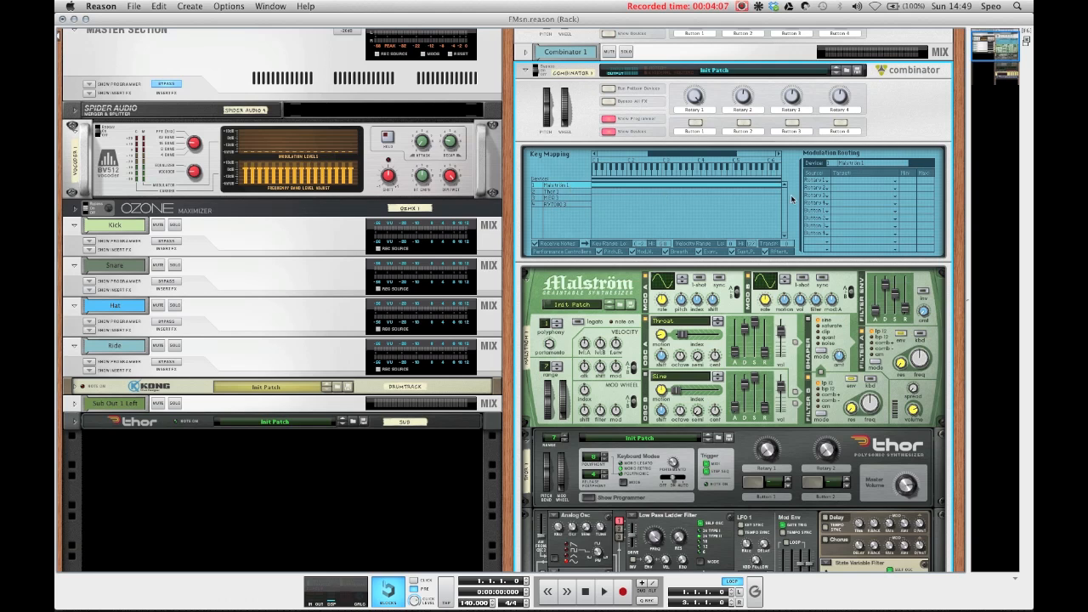
left_click(835, 214)
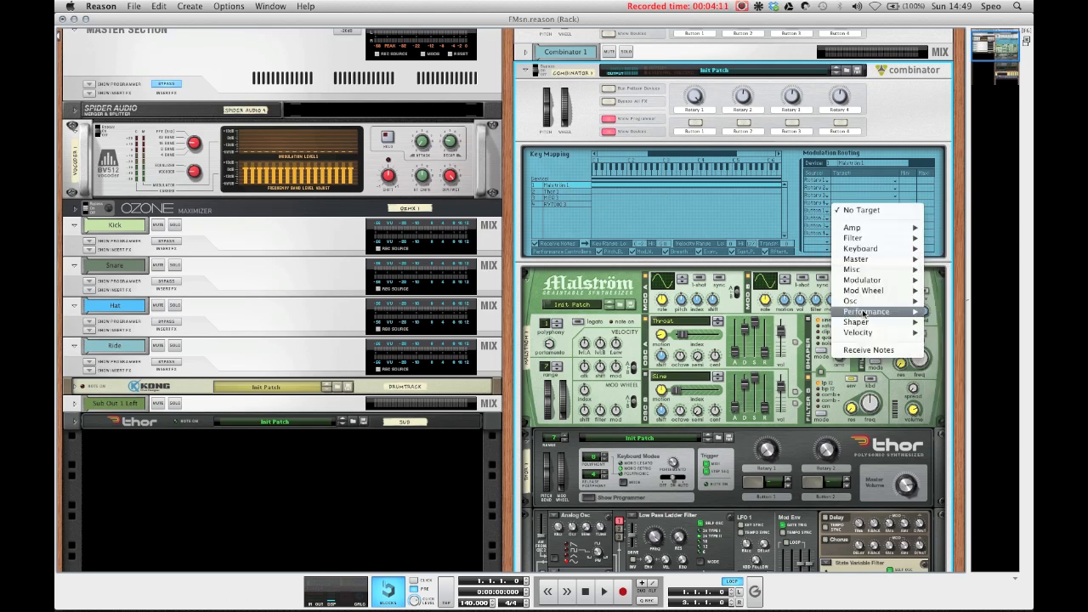
mouse_move(860, 303)
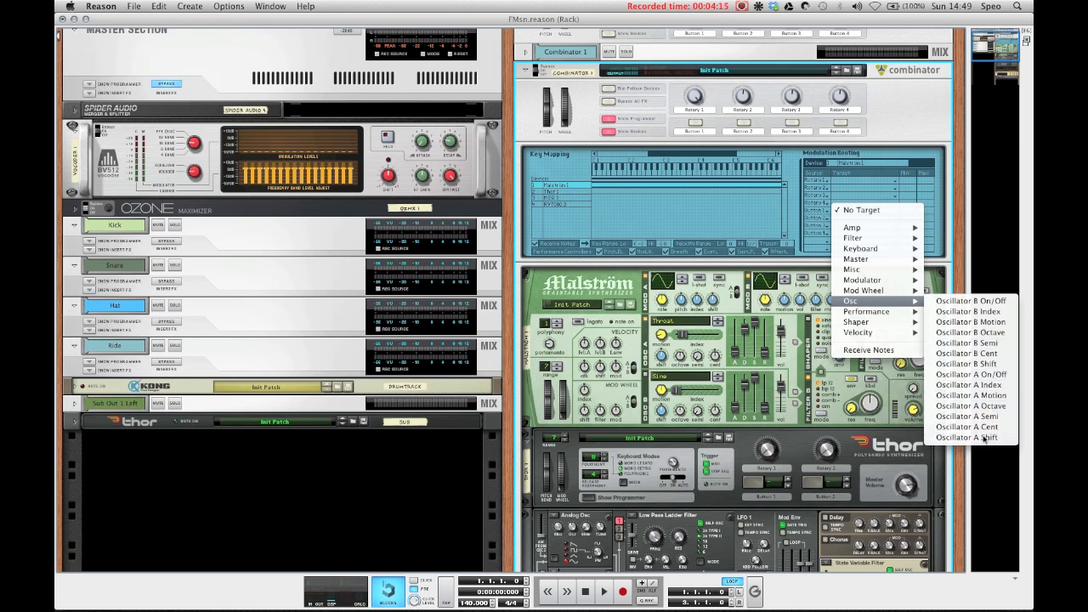
left_click(984, 438)
left_click_drag(909, 212, 924, 302)
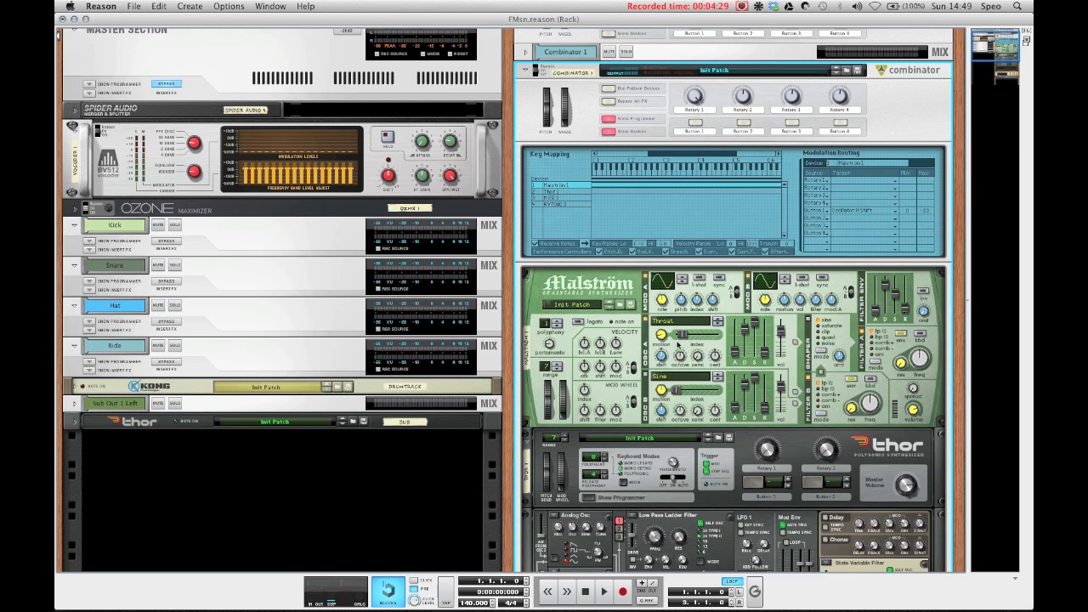
left_click(662, 355)
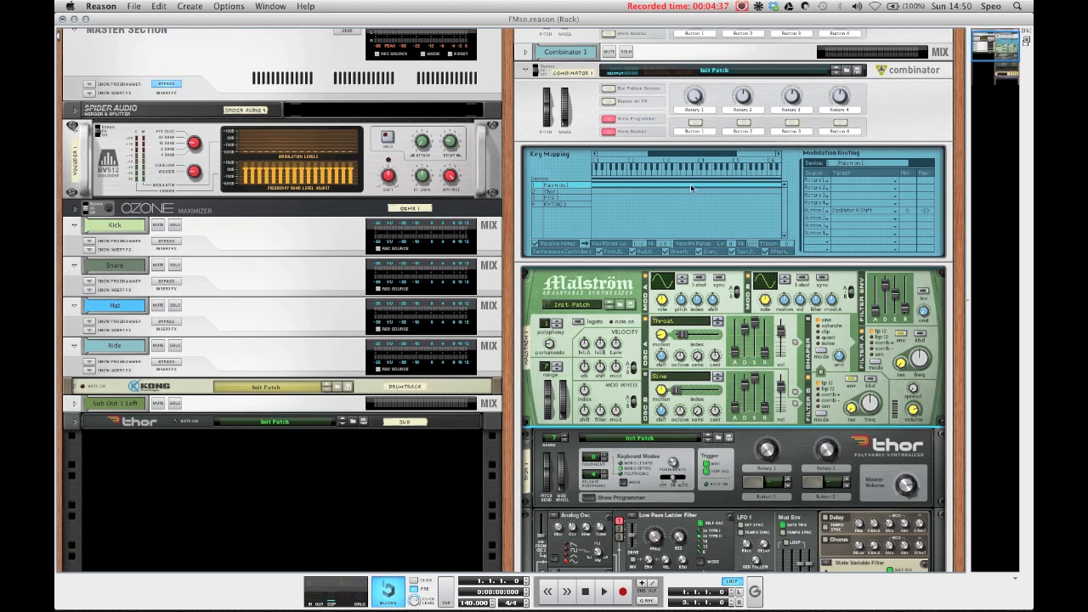
Toggle the Combinator's Button 1 on and off to audition the oscillator shift change.
left_click(698, 125)
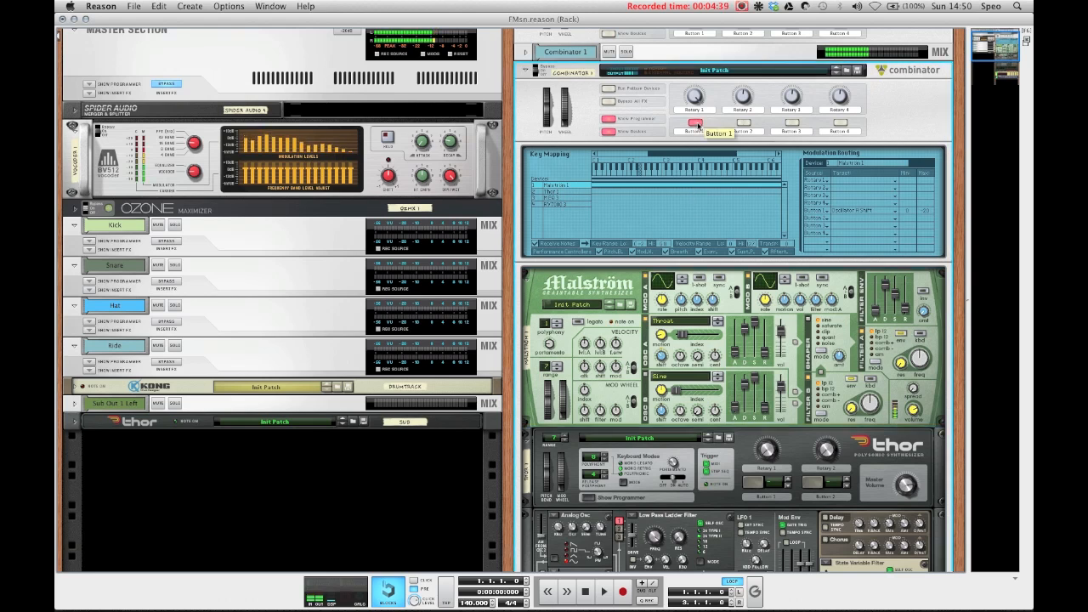
left_click(696, 123)
left_click(695, 123)
left_click(695, 124)
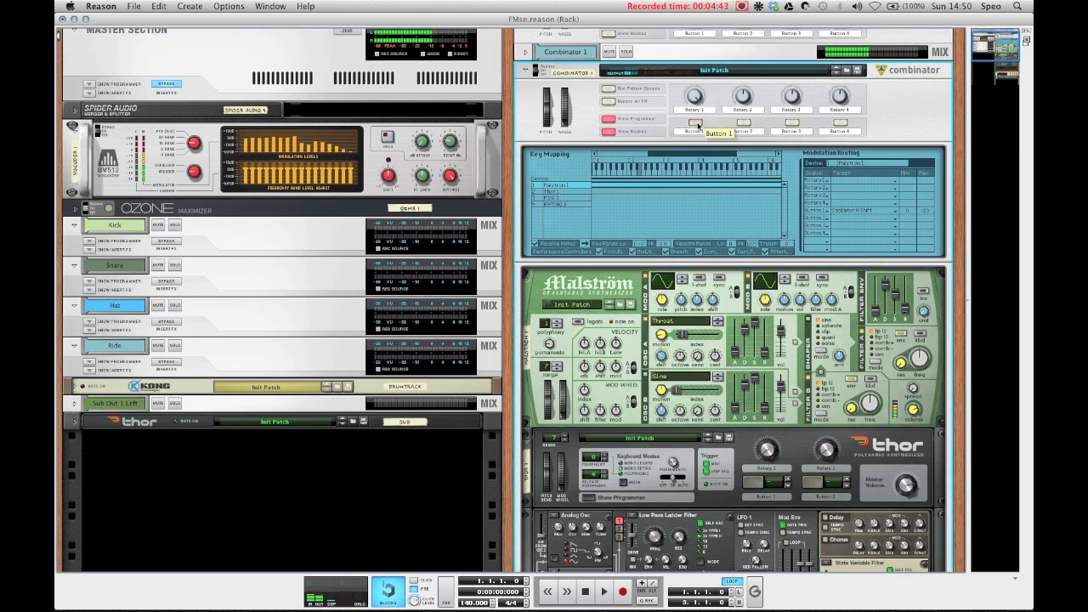
left_click(697, 125)
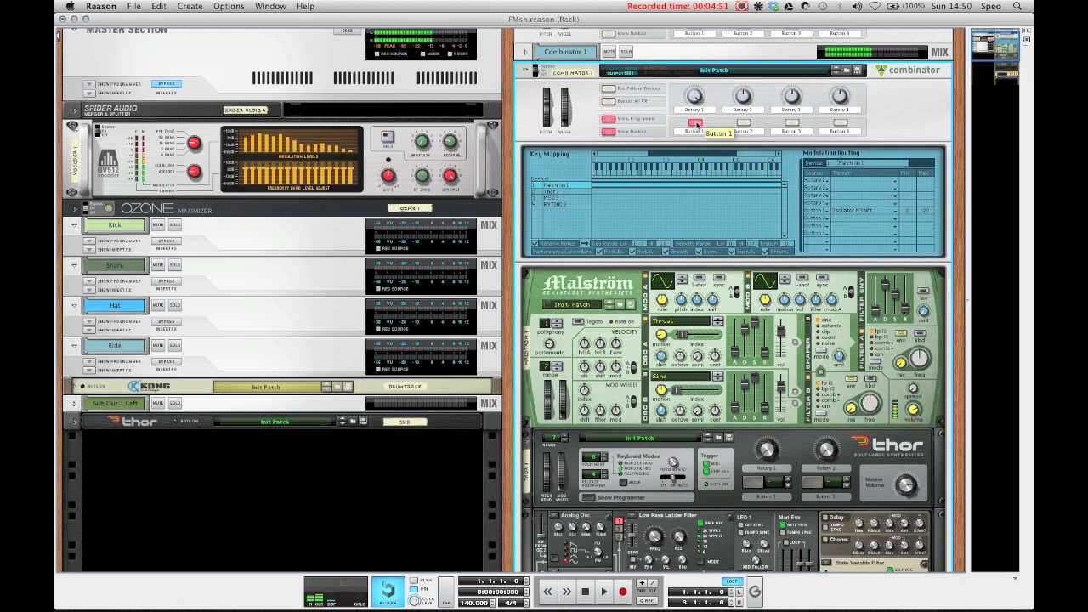
left_click(695, 123)
left_click(696, 124)
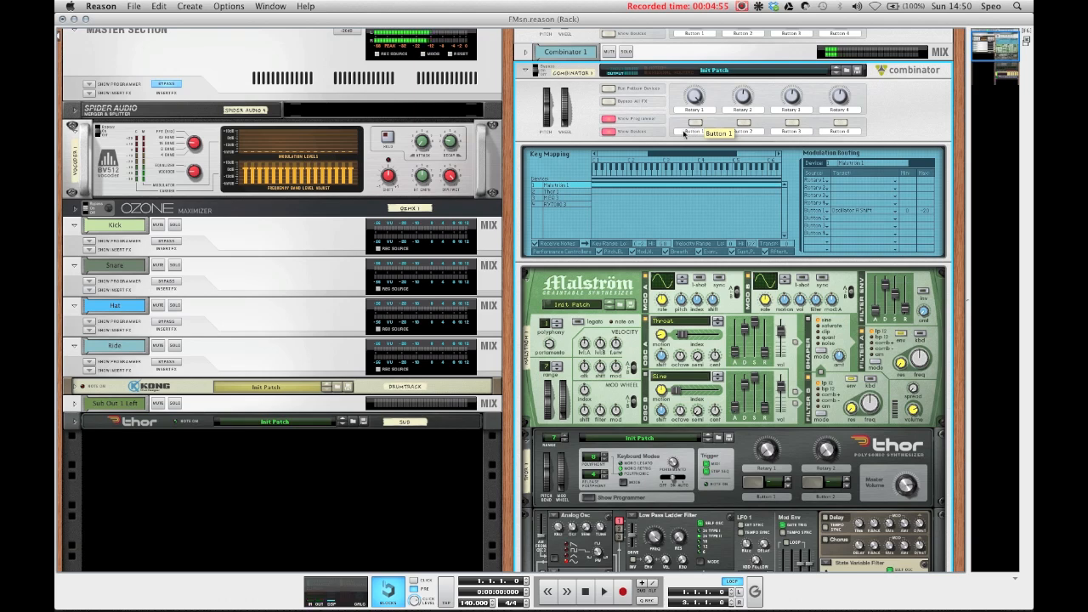
Create automation lanes for Rotary 1 and Button 1 on the Combinator 1 track in the sequencer.
scroll(684, 133, "down", 1)
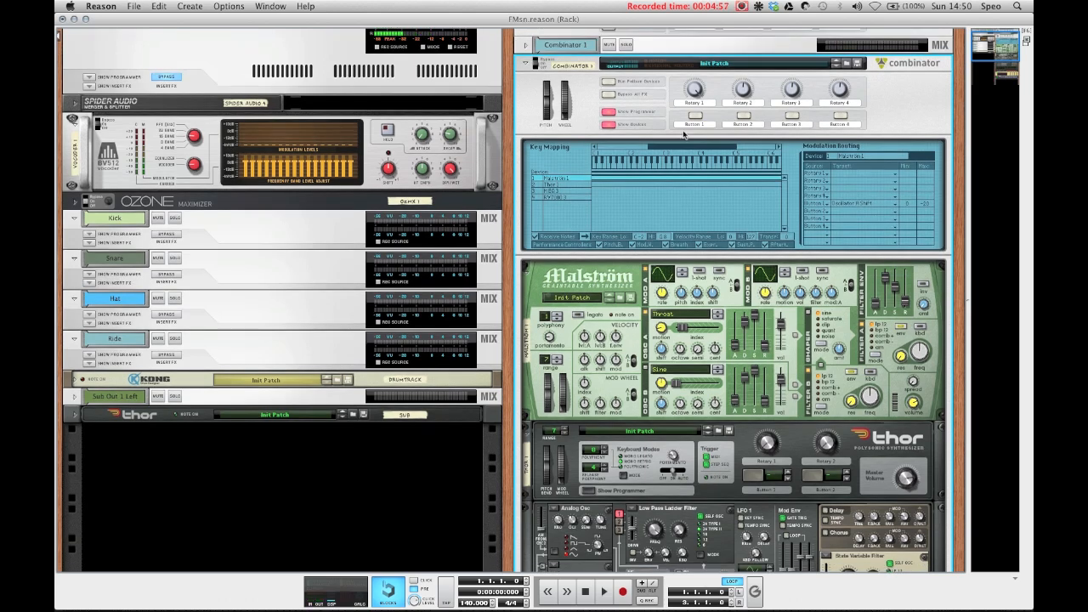
scroll(684, 132, "down", 10)
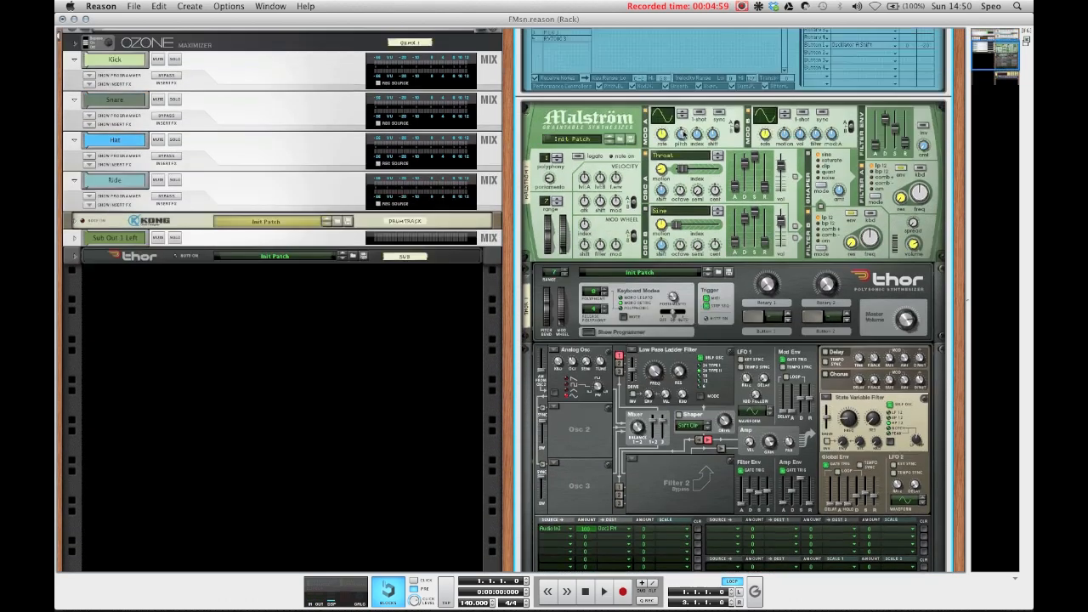
scroll(684, 132, "up", 10)
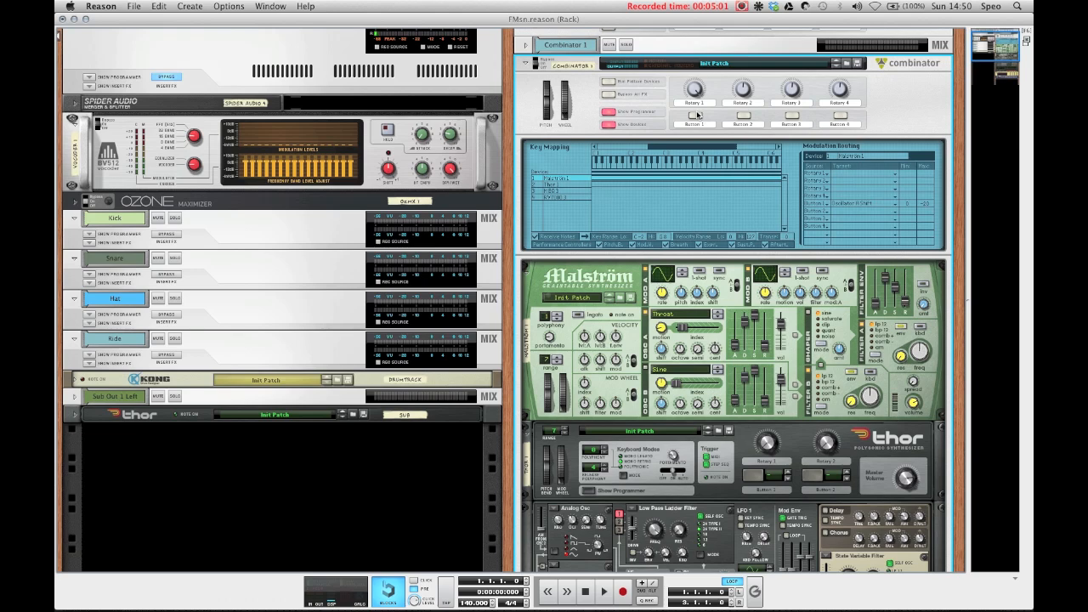
key("F7")
key("F6")
left_click(694, 117, "alt")
key("F7")
left_click(682, 133)
Move the two-bar Sub clip at bar 3 onto the Combinator 1 track, starting at bar 1.
scroll(680, 111, "right", 5)
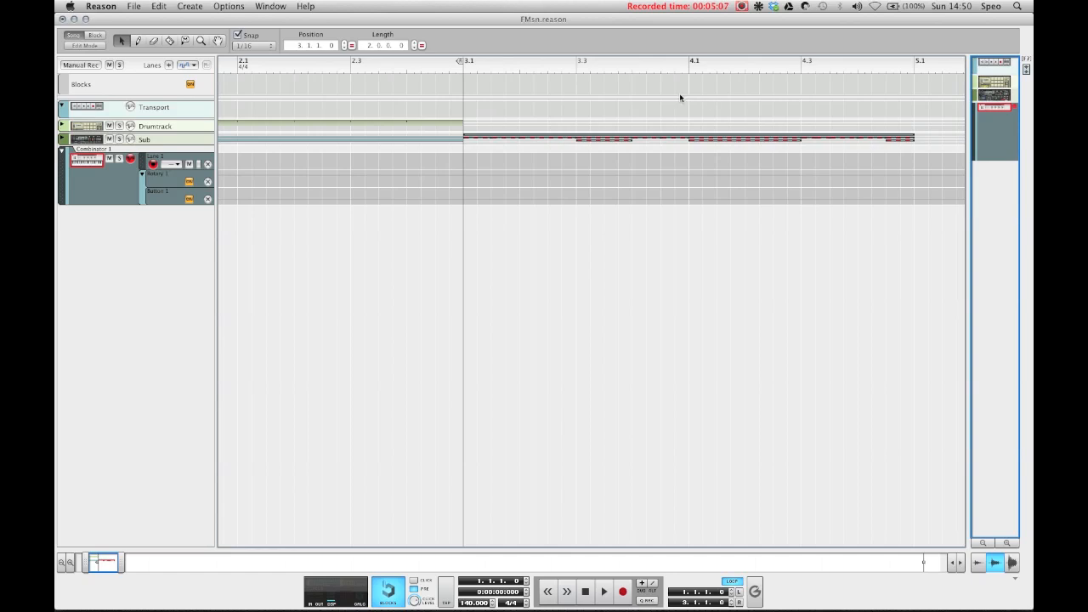
left_click_drag(667, 138, 135, 283)
left_click(252, 222)
Examine the notes in the Combinator 1 clip and the automation clips in its Rotary 1 and Button 1 lanes.
double_click(308, 156)
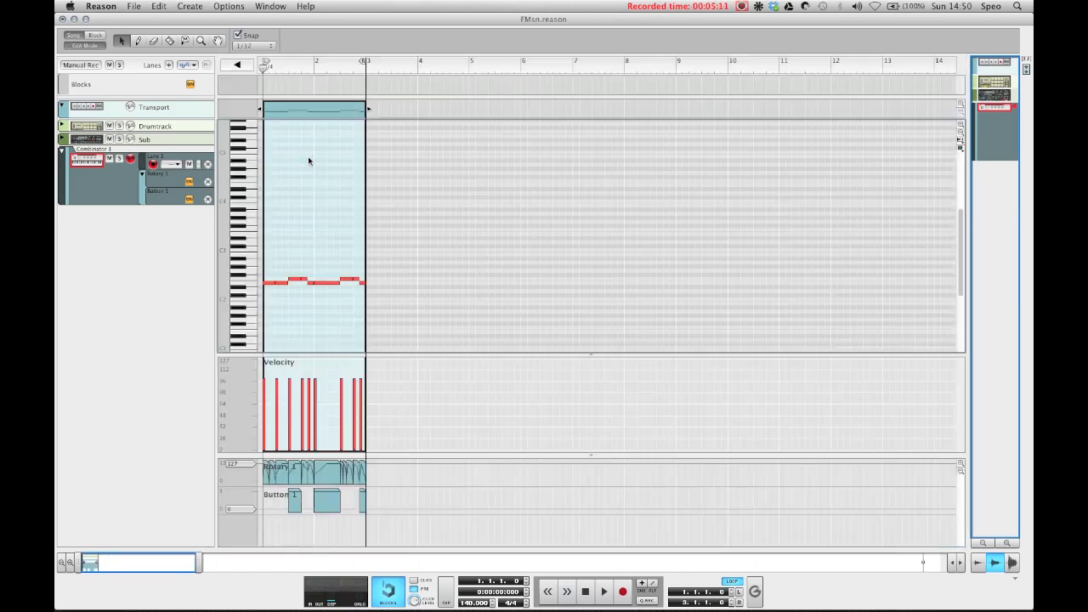
left_click(240, 65)
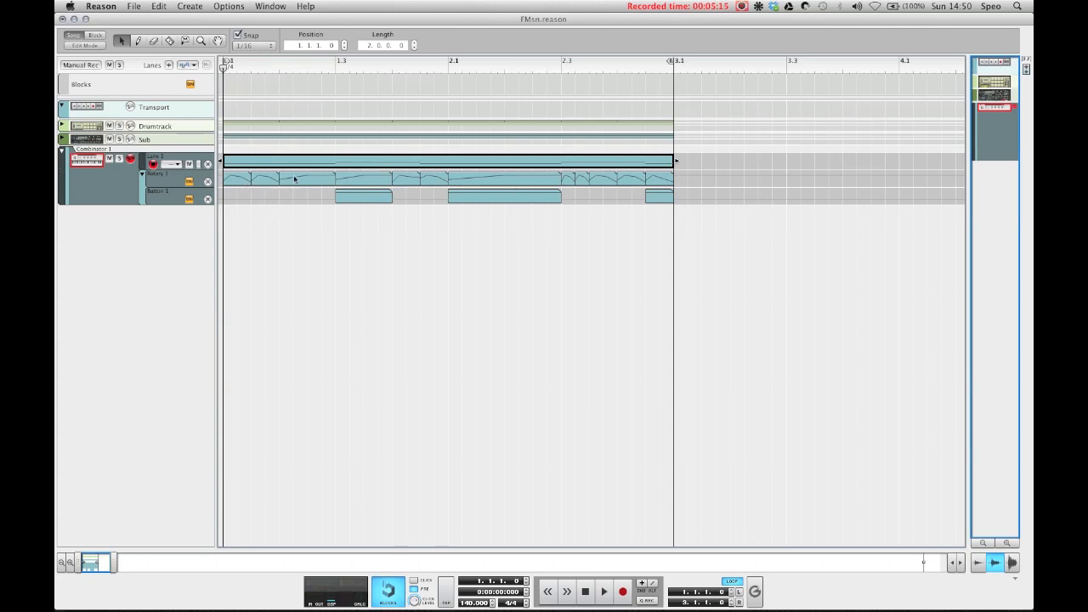
double_click(236, 182)
double_click(262, 204)
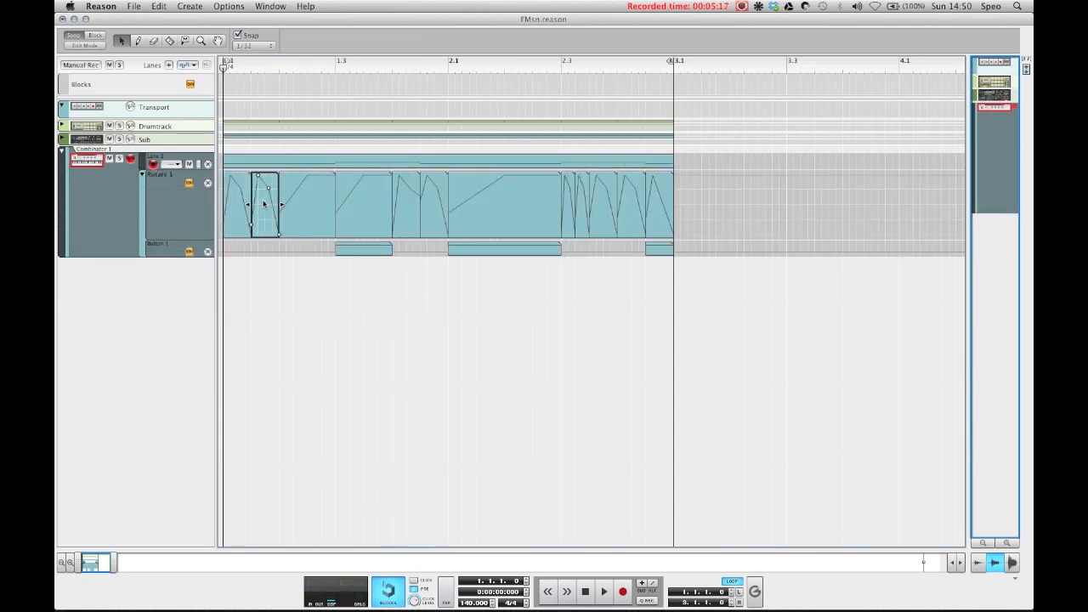
double_click(296, 199)
double_click(366, 206)
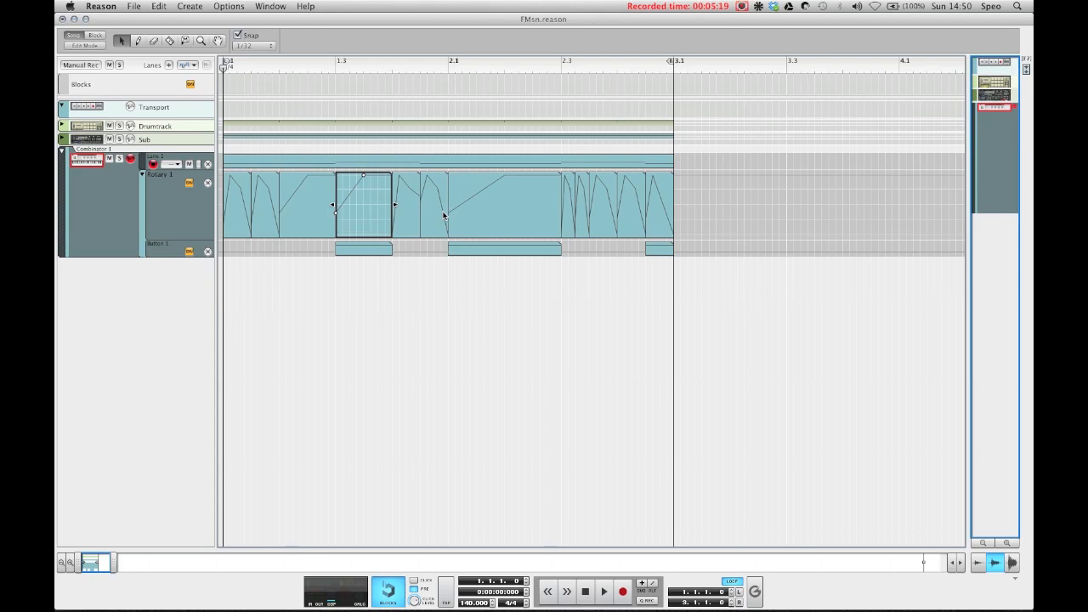
left_click(650, 145)
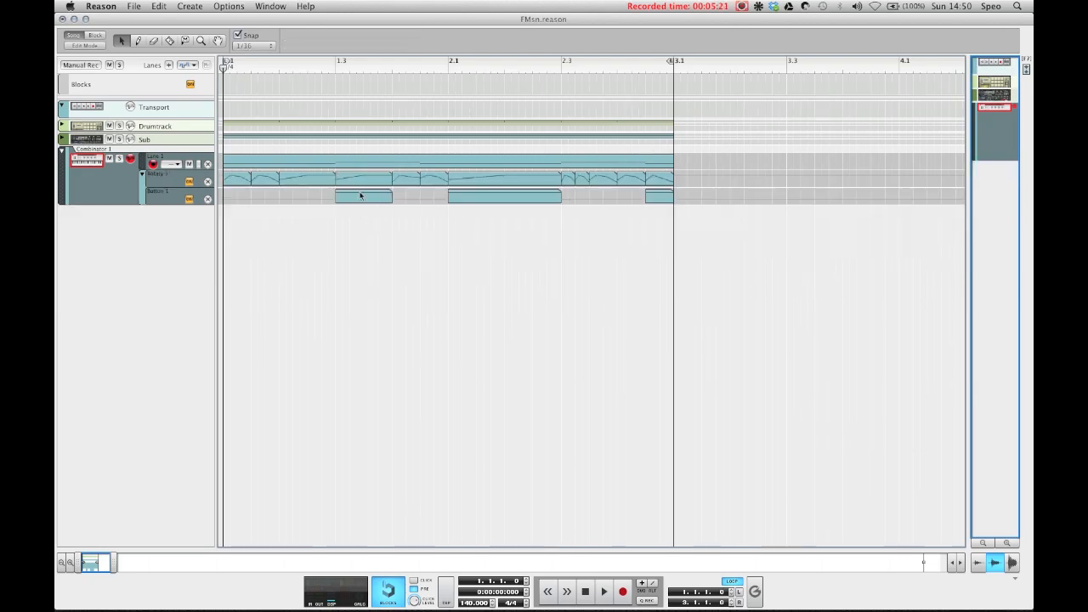
double_click(360, 195)
left_click(411, 153)
Play the two-bar loop to hear the automated patch, stop playback and return to the Combinator in the rack.
key("space")
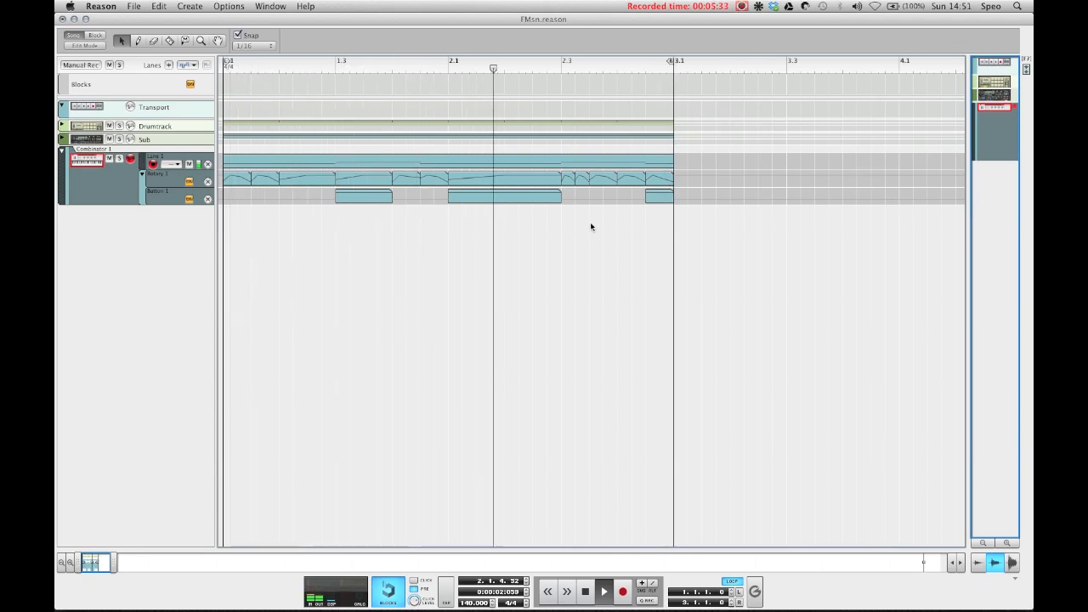
key("space")
key("F6")
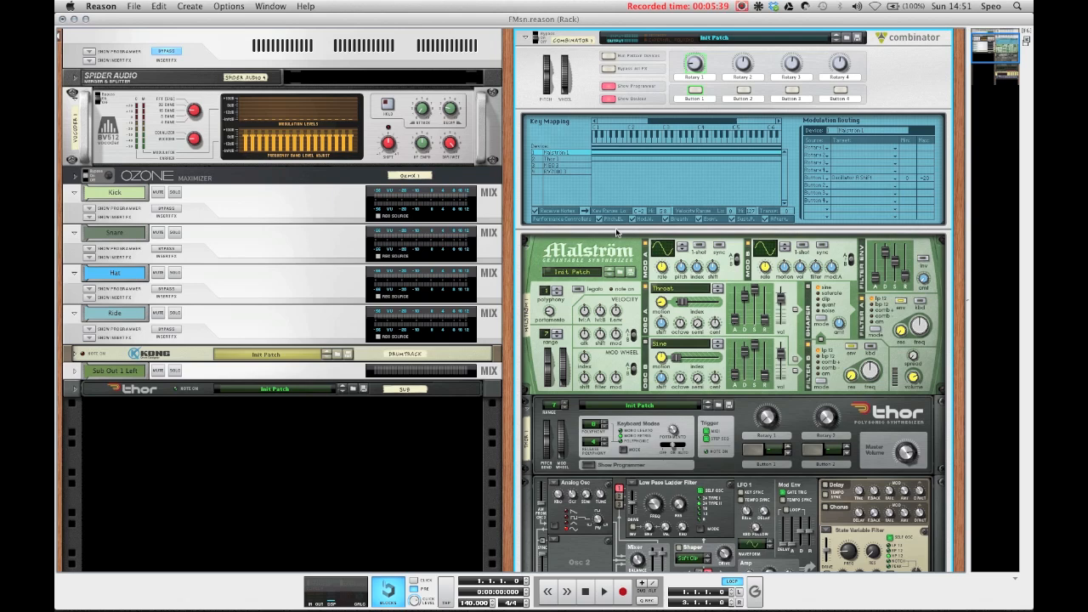
scroll(618, 232, "down", 1)
scroll(623, 231, "up", 5)
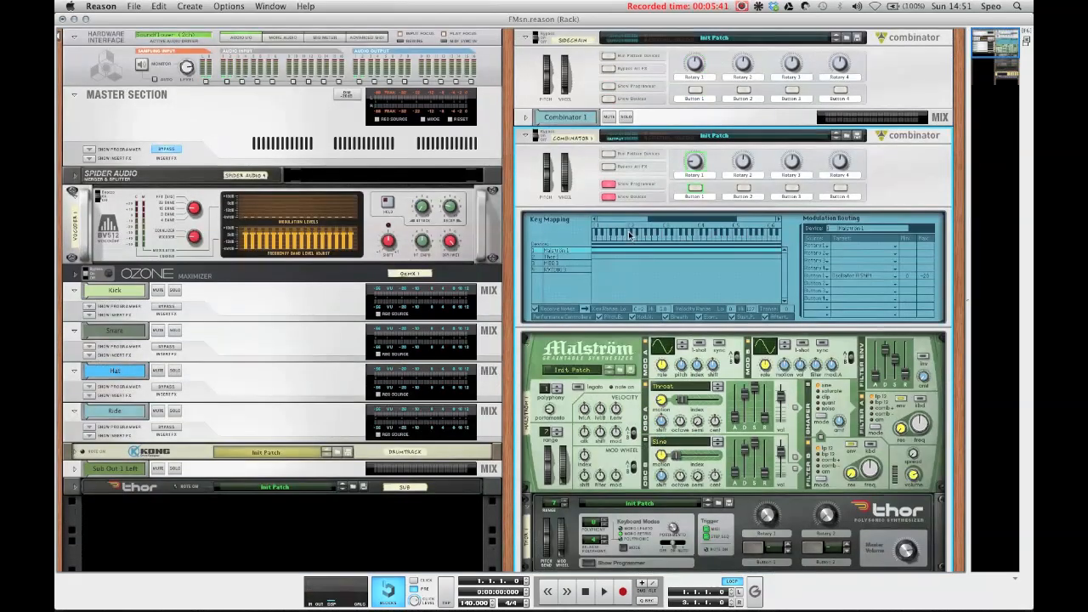
Play the loop, sweep the Malström's Oscillator A index, bring it down to about 20, and stop playback.
scroll(674, 312, "down", 4)
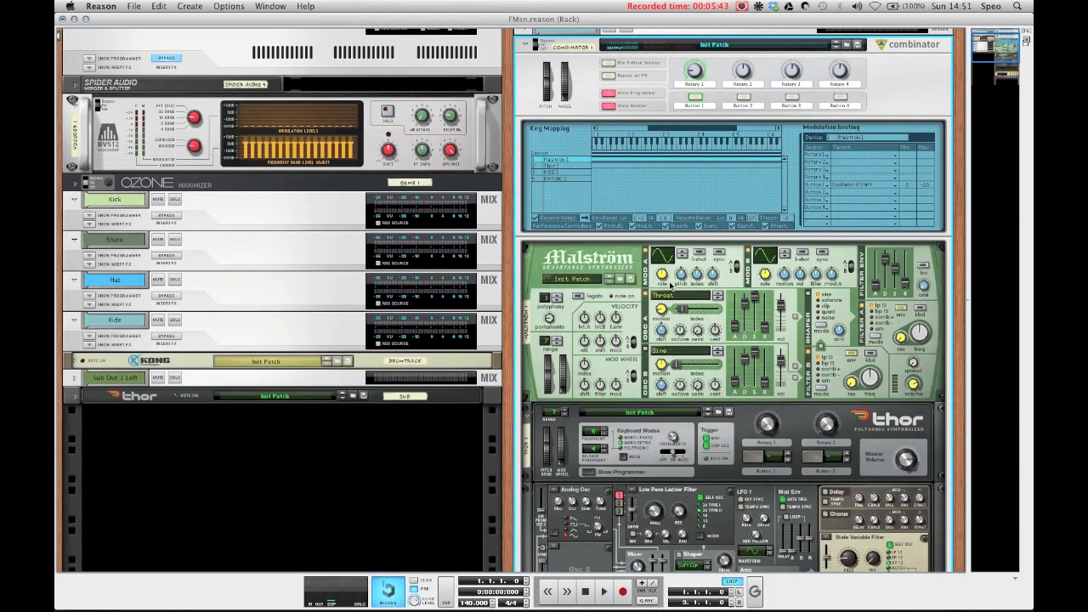
scroll(673, 296, "down", 1)
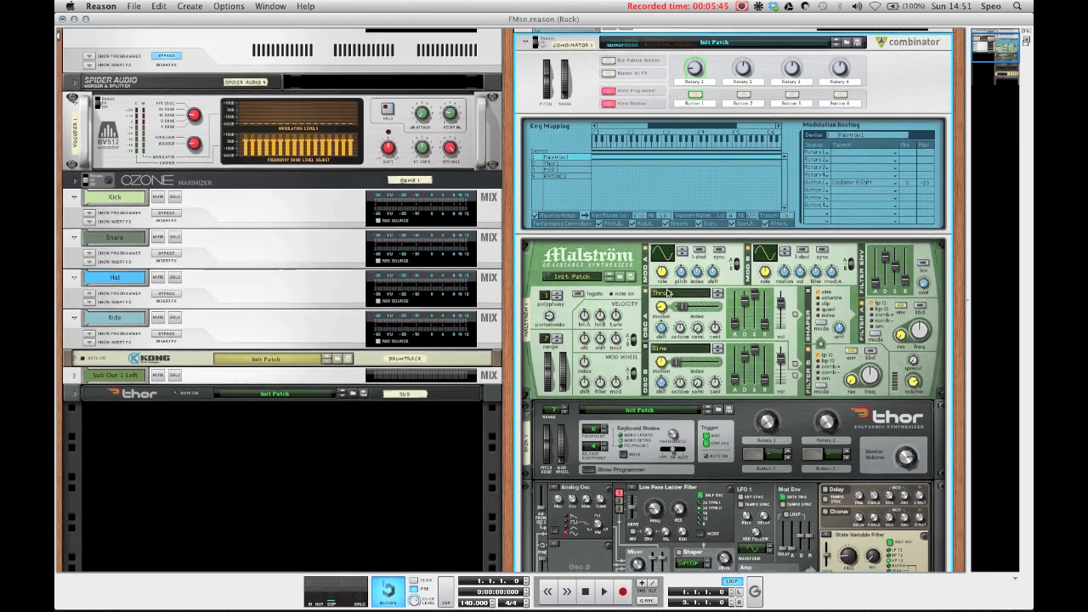
scroll(580, 495, "down", 2)
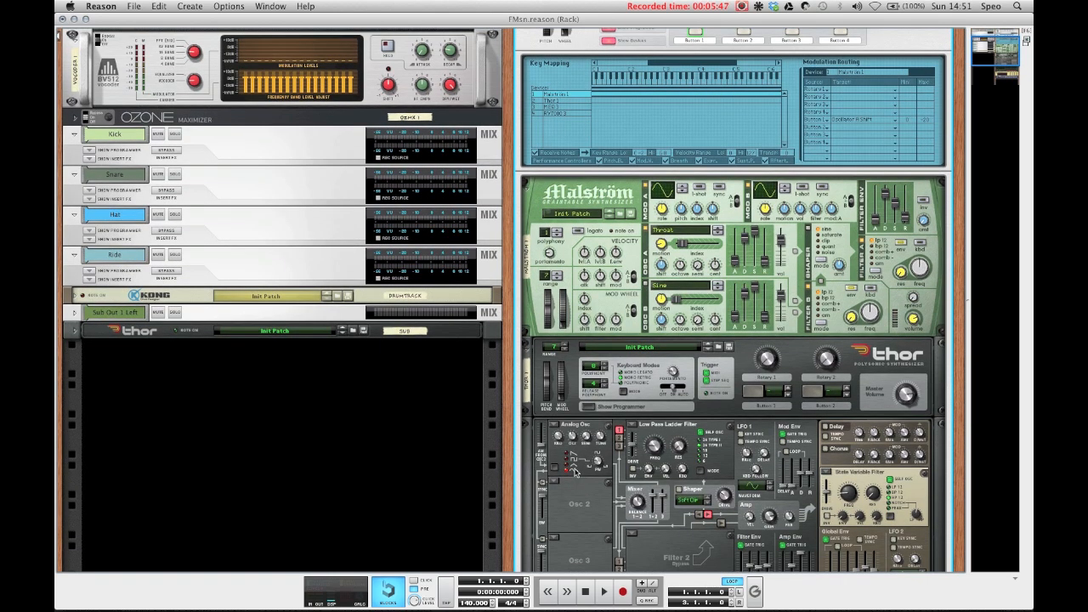
scroll(601, 461, "up", 1)
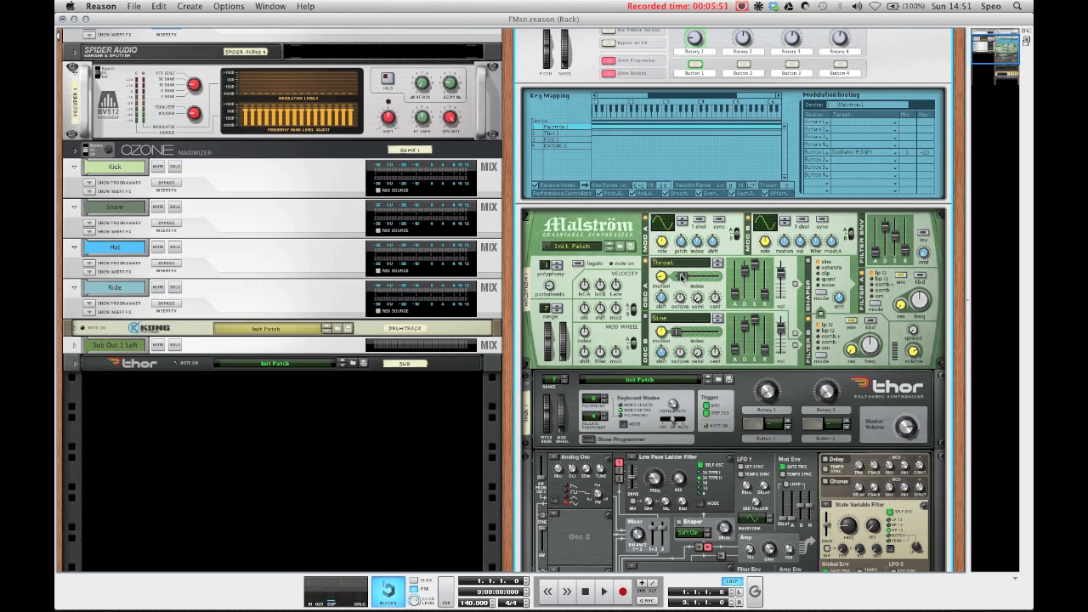
key("space")
mouse_move(681, 277)
left_mouse_down()
mouse_move(706, 277)
mouse_move(691, 279)
left_mouse_up()
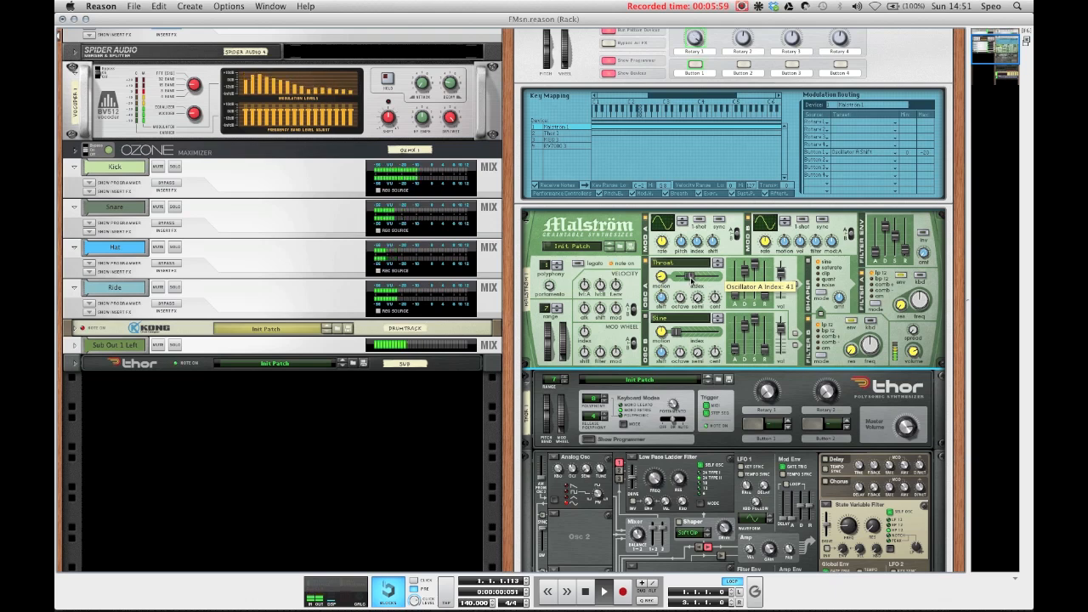
left_click_drag(689, 278, 684, 279)
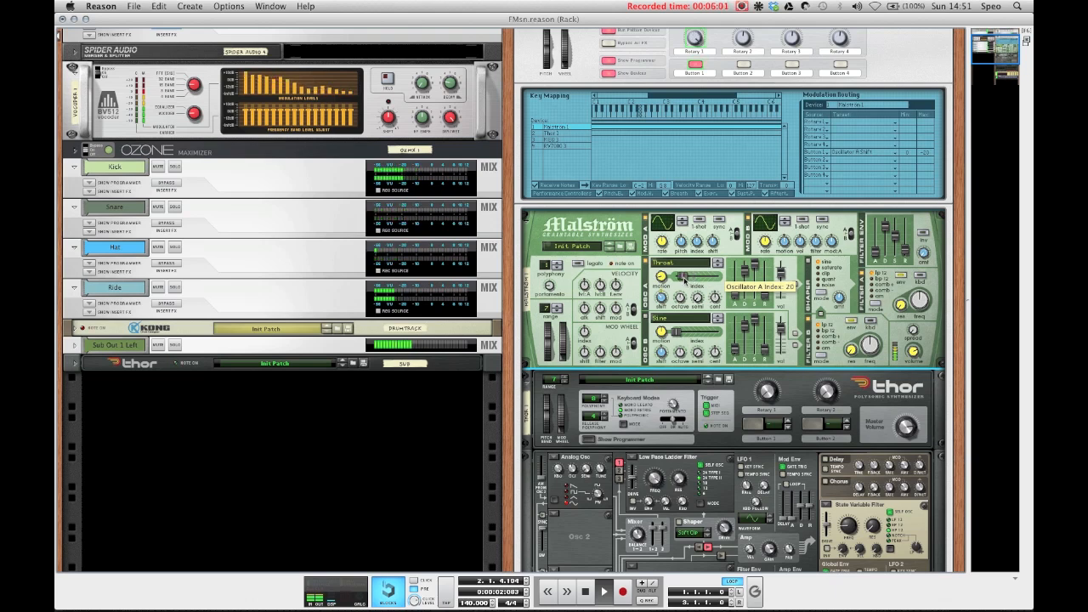
key("space")
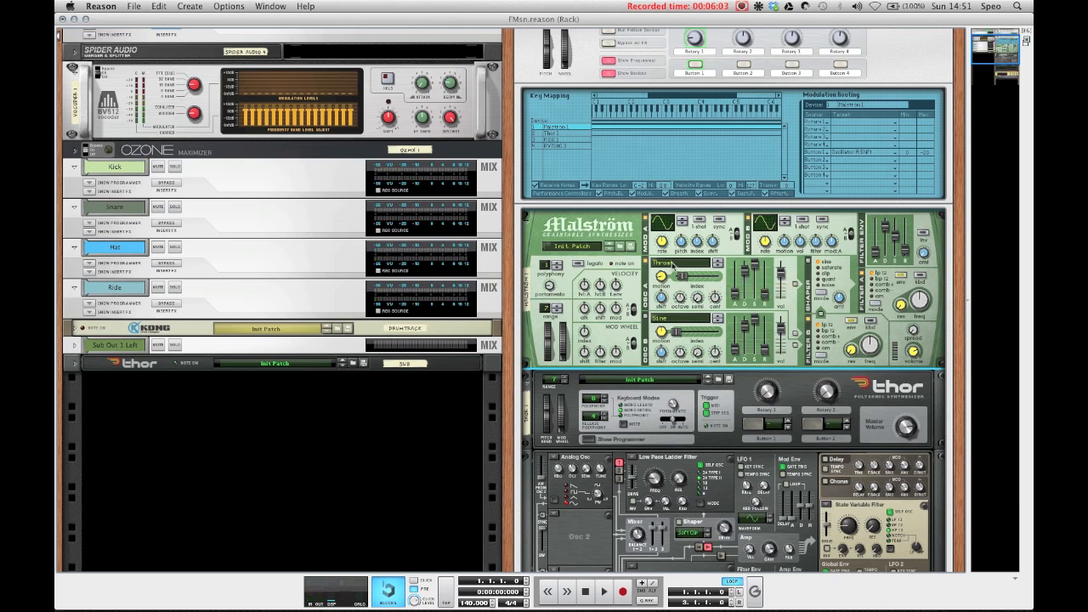
Try the Voice: FormantSaw graintable on the Malström's Oscillator A and audition it in the loop.
left_click(689, 266)
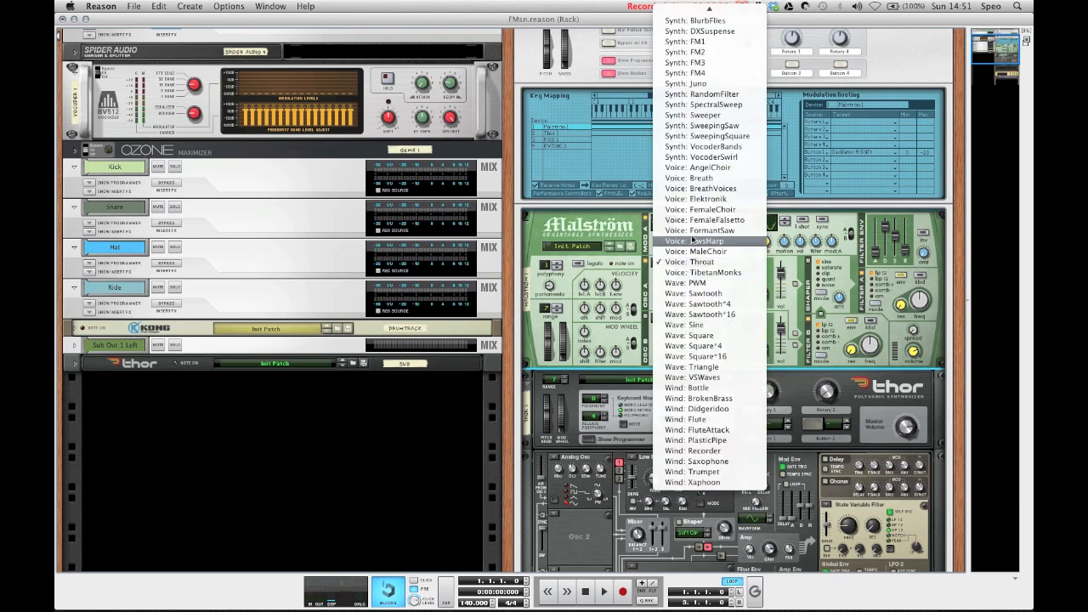
left_click(692, 230)
key("space")
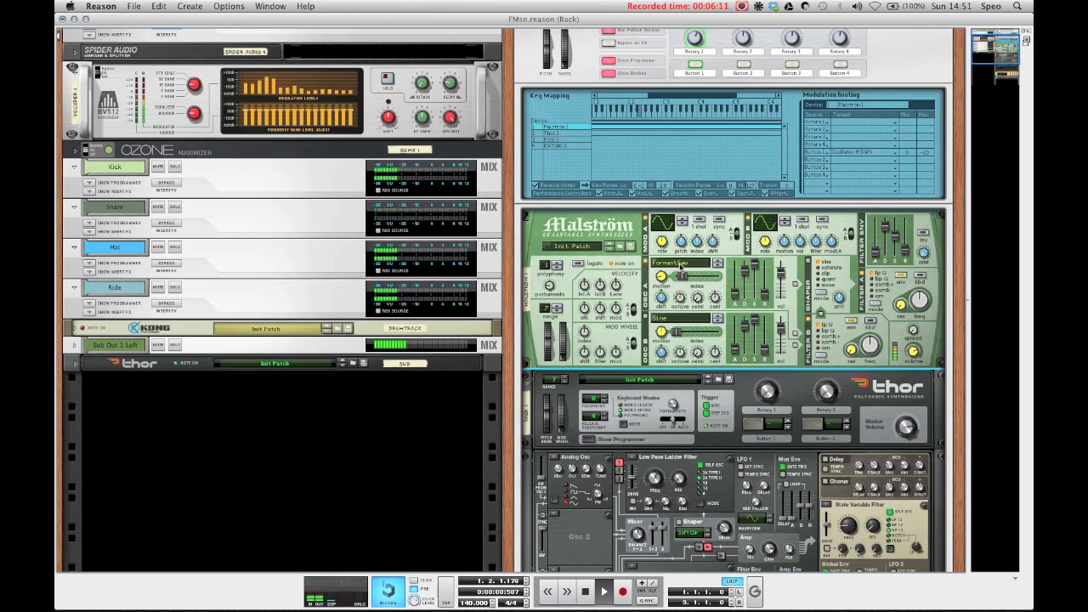
key("space")
Try the Synth: FM1 graintable on Oscillator A with an index of about 27 while the loop plays.
left_click(684, 263)
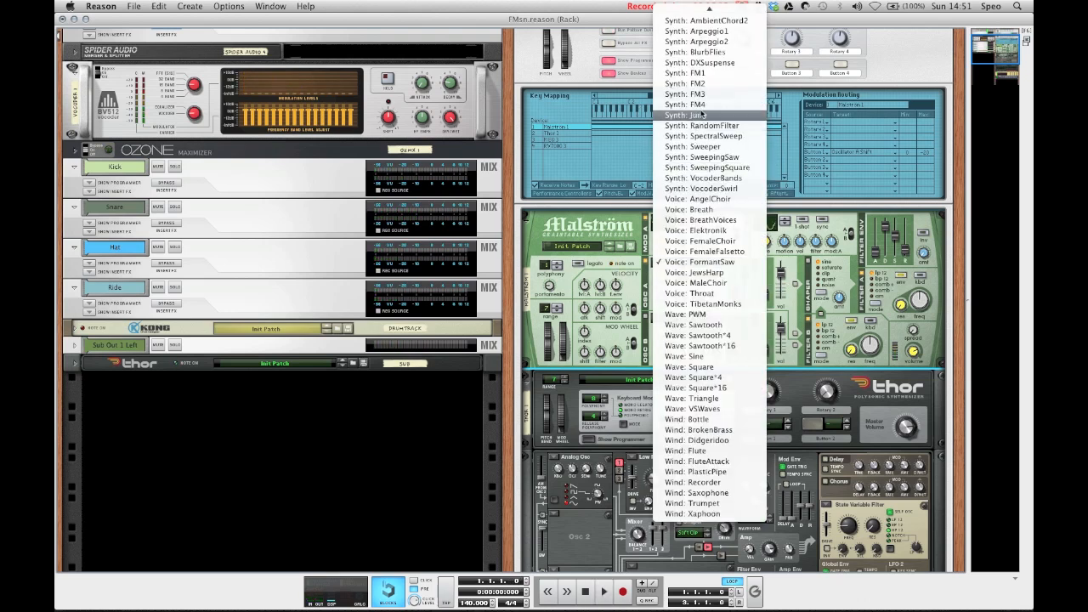
left_click(702, 83)
key("space")
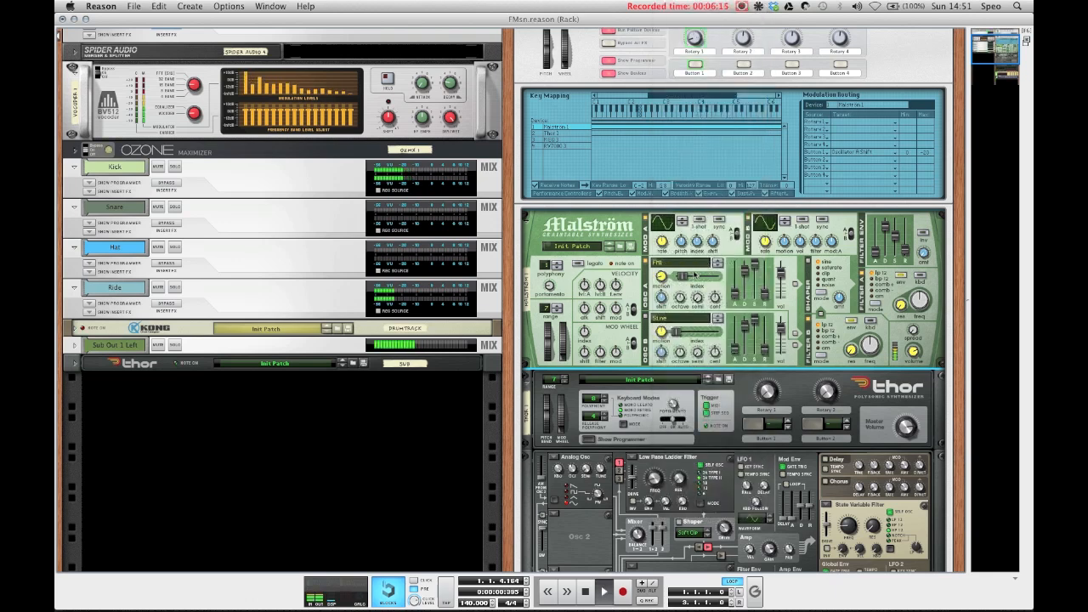
mouse_move(687, 277)
left_mouse_down()
mouse_move(699, 278)
mouse_move(685, 279)
left_mouse_up()
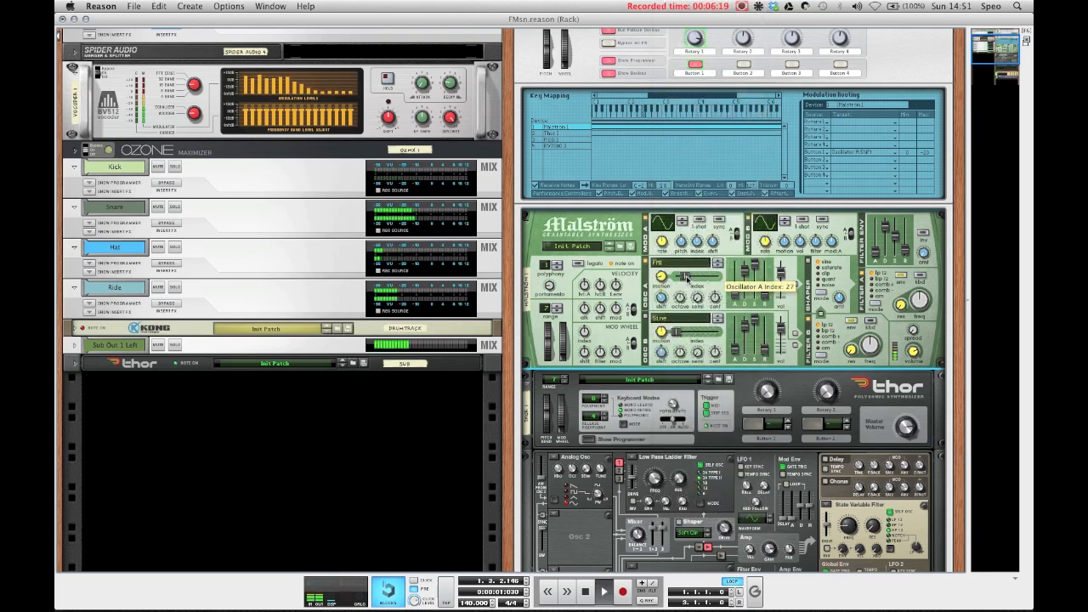
key("space")
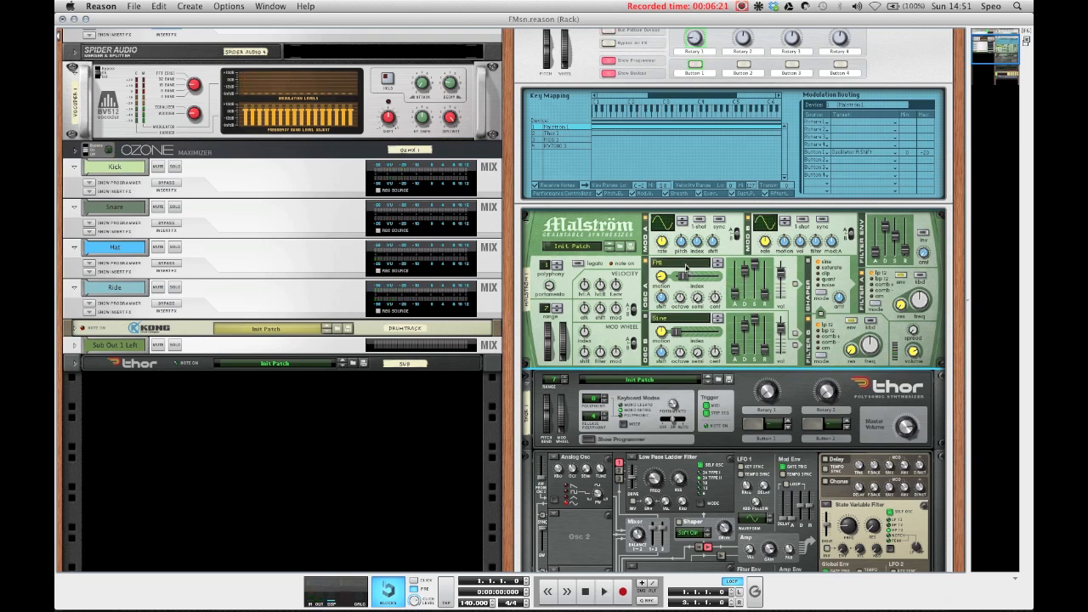
Set the Malström's Oscillator A back to the Voice: Throat graintable with index 22 and briefly play the loop.
left_click(683, 265)
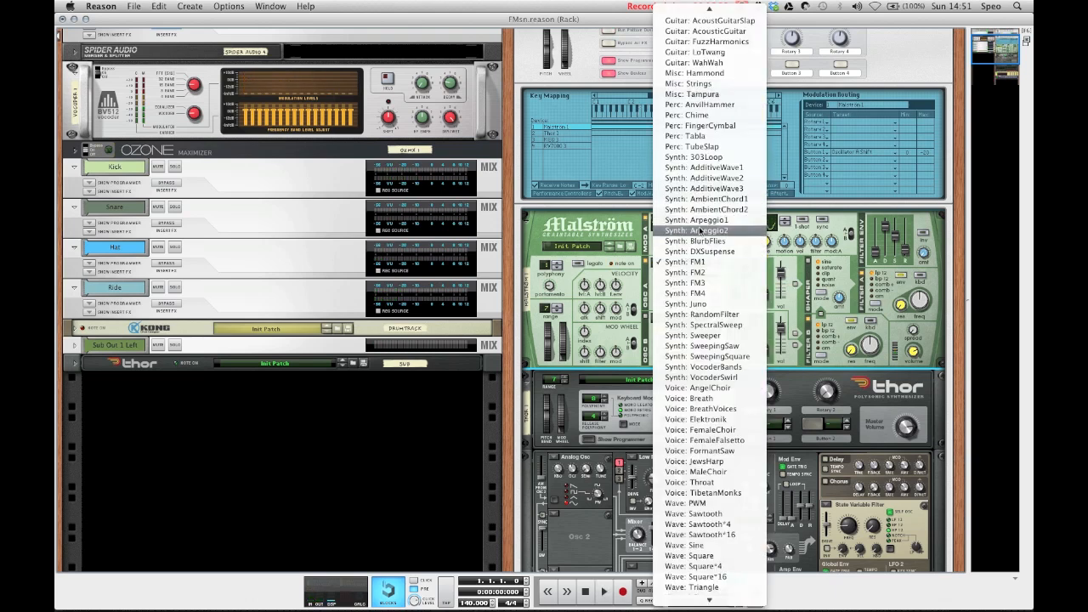
scroll(705, 248, "down", 5)
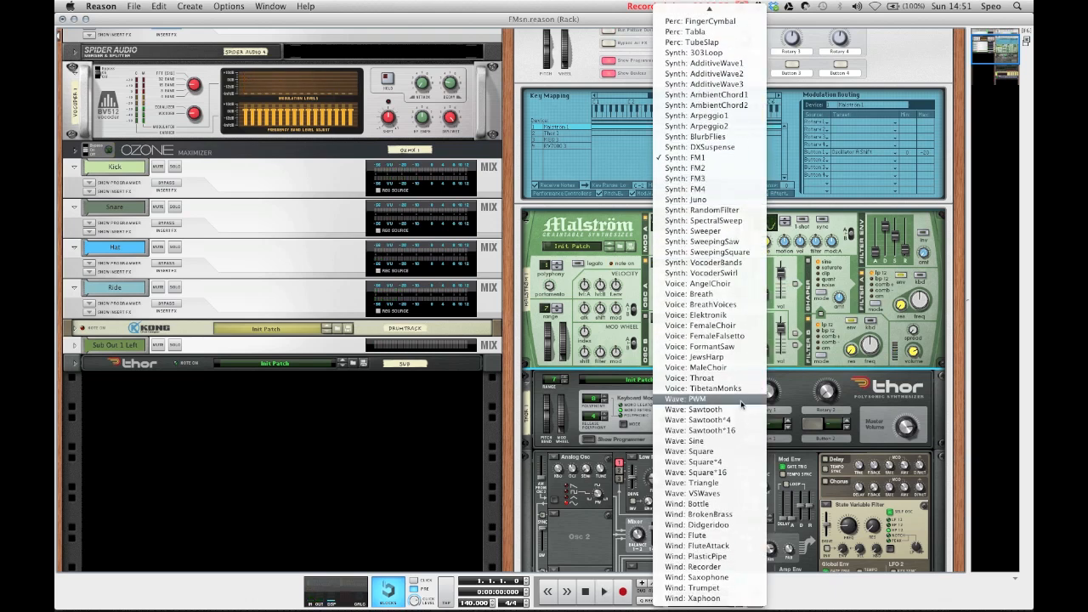
left_click(711, 442)
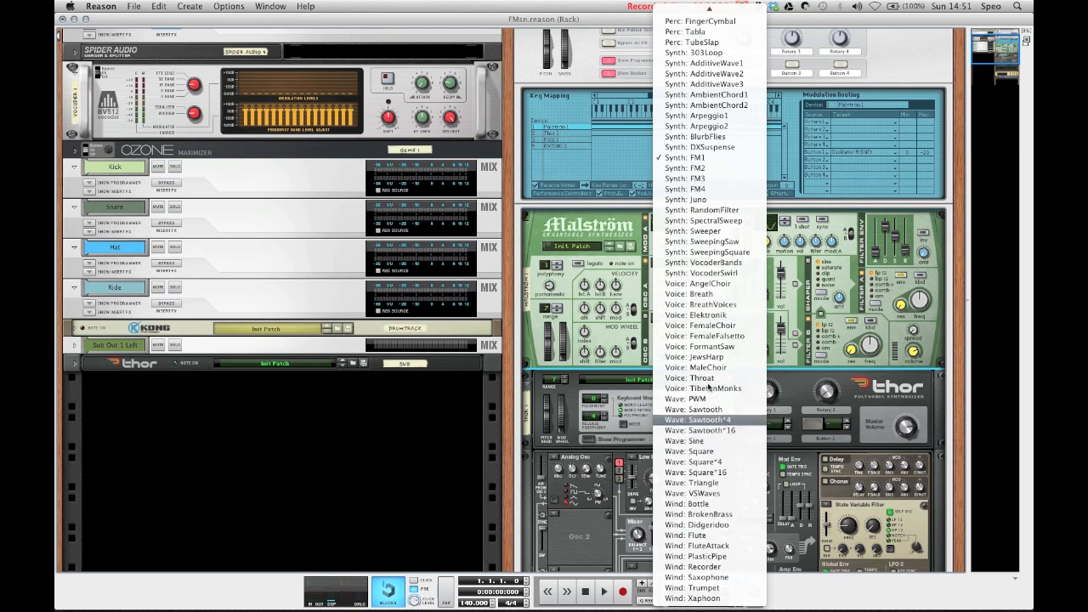
left_click(708, 379)
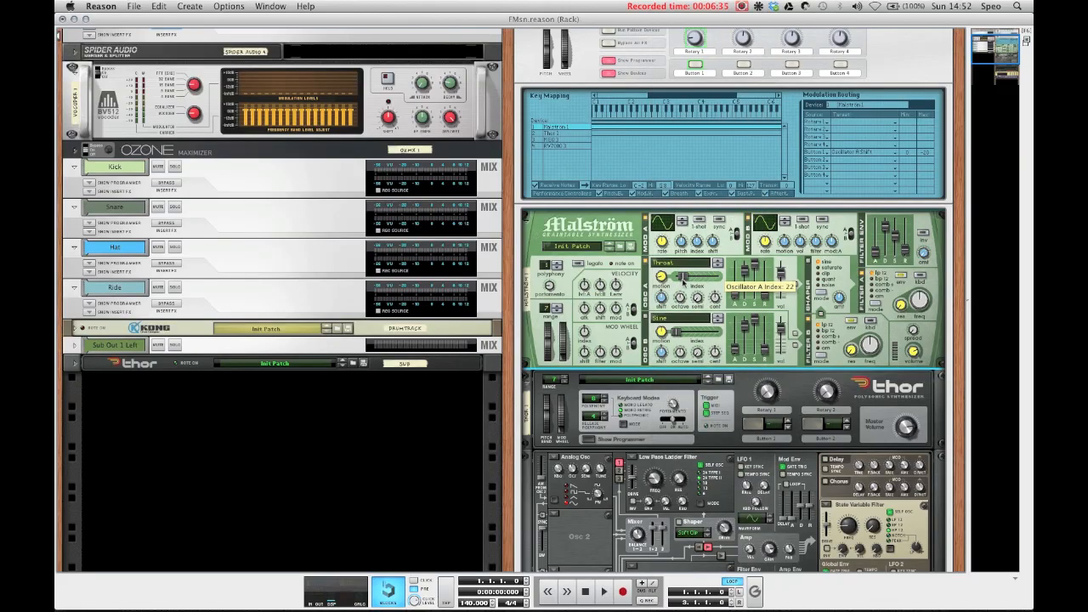
key("space")
scroll(853, 332, "down", 1)
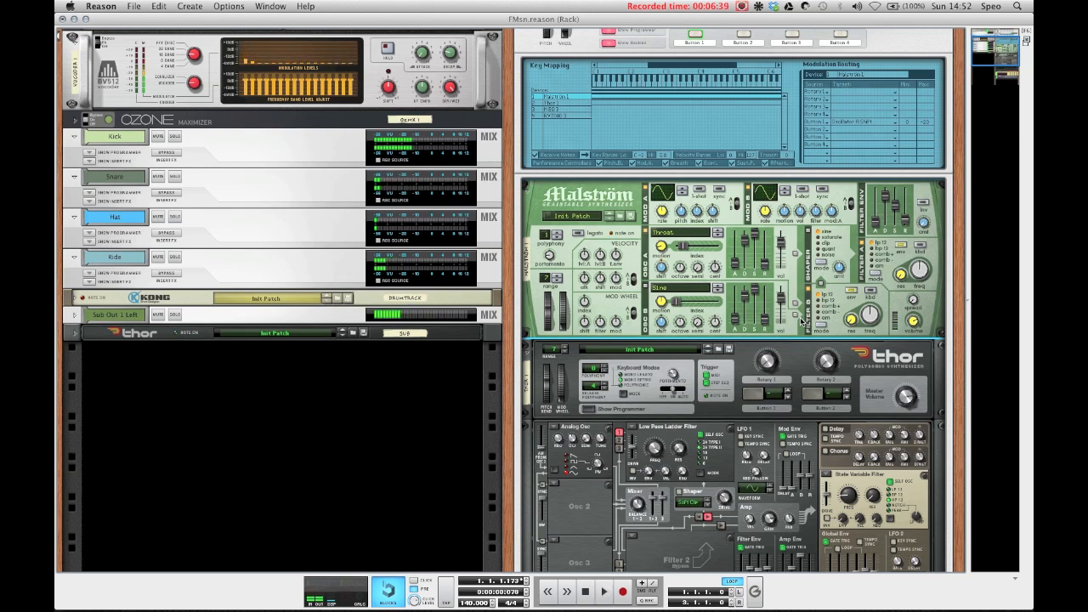
key("space")
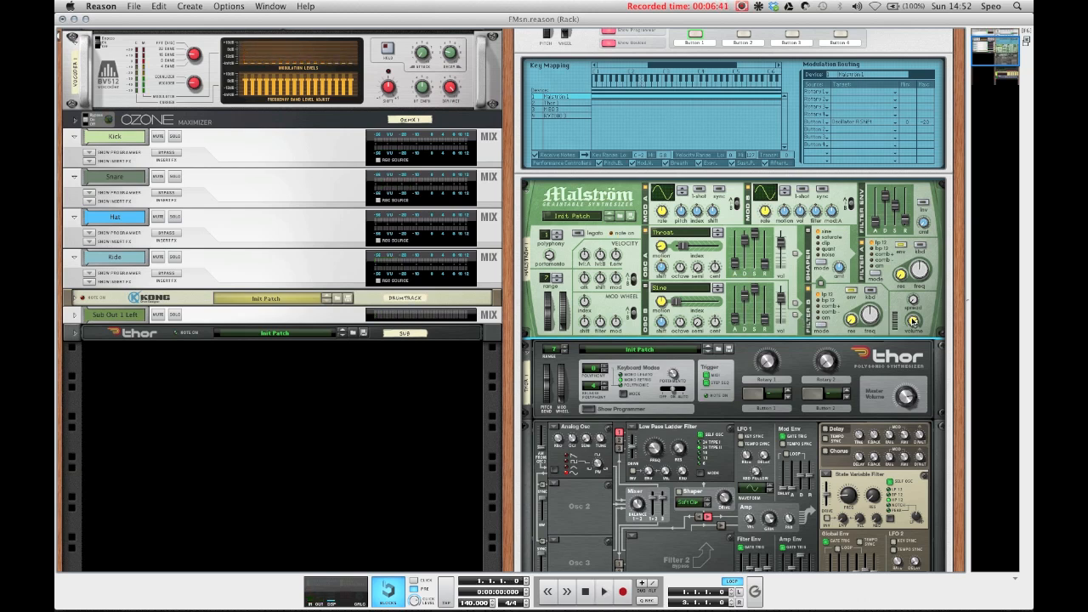
Lower the Malström's master level to about 97 while the loop plays.
scroll(907, 326, "down", 1)
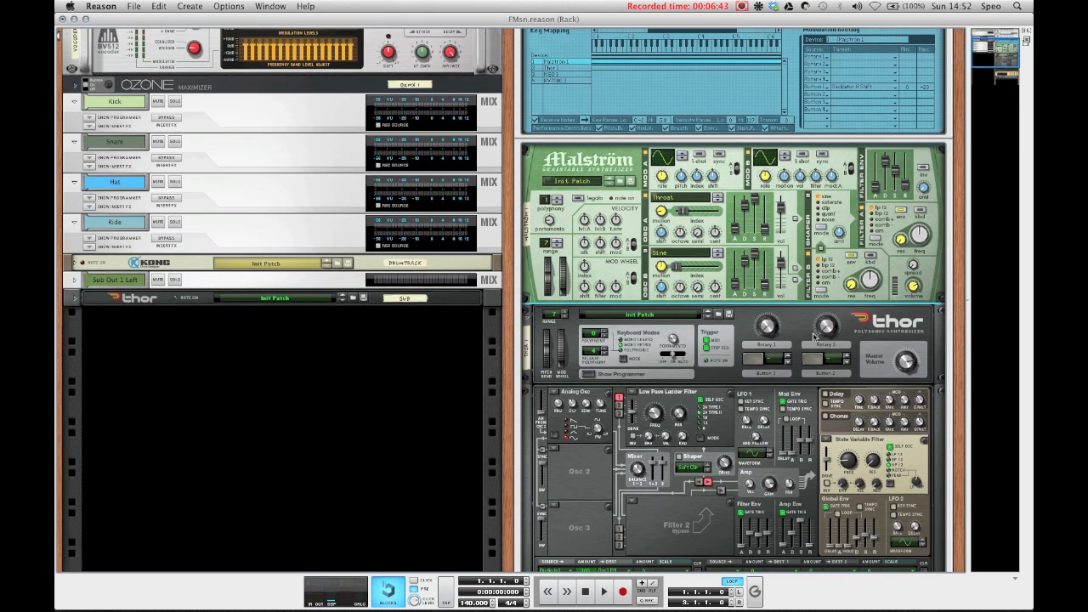
scroll(554, 444, "up", 3)
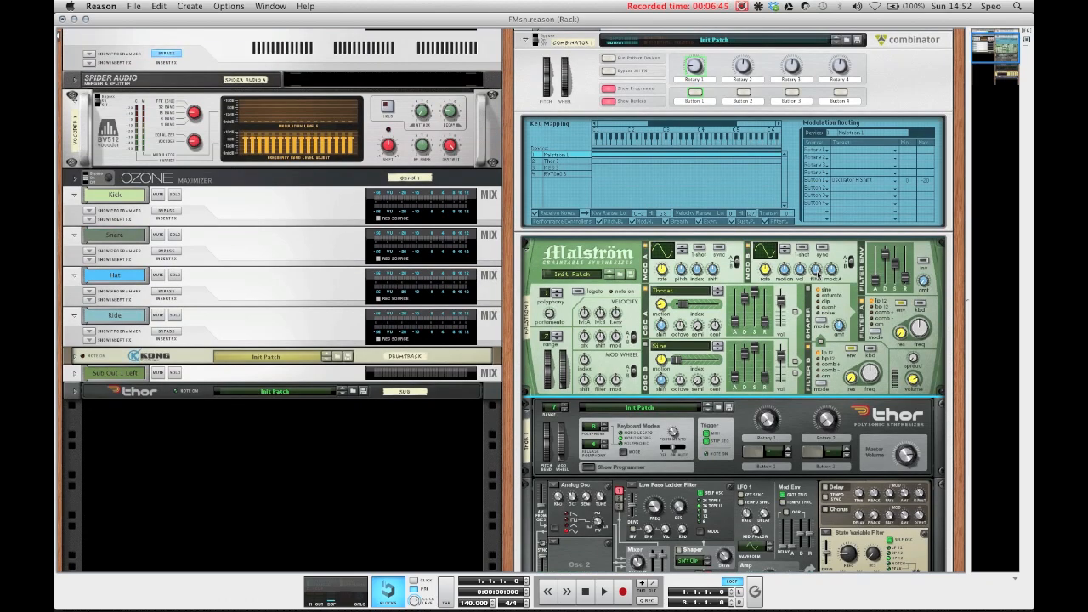
key("space")
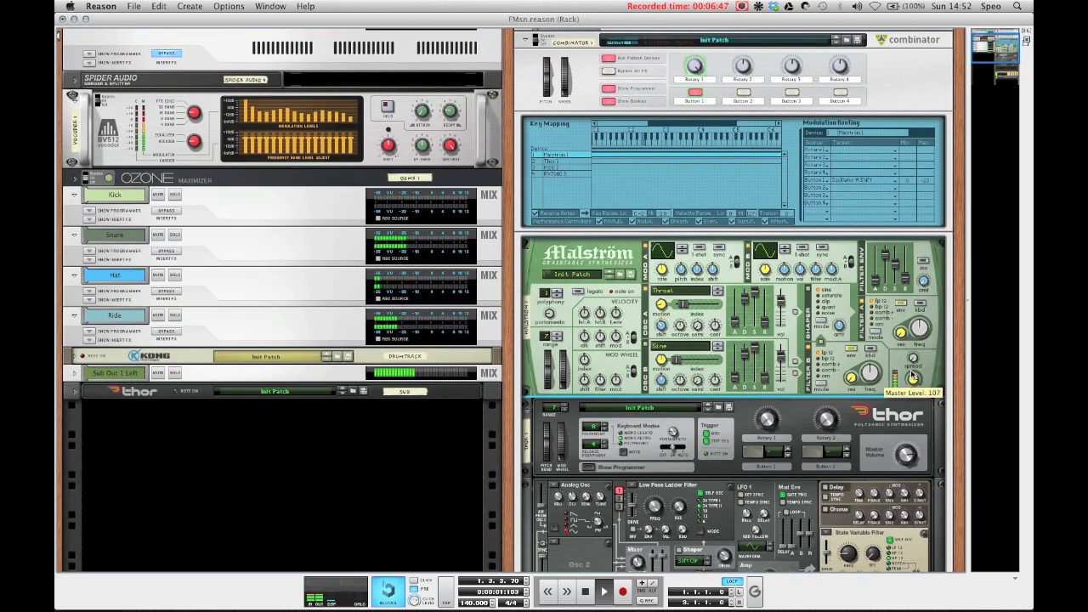
mouse_move(912, 379)
left_mouse_down()
mouse_move(912, 392)
mouse_move(912, 379)
left_mouse_up()
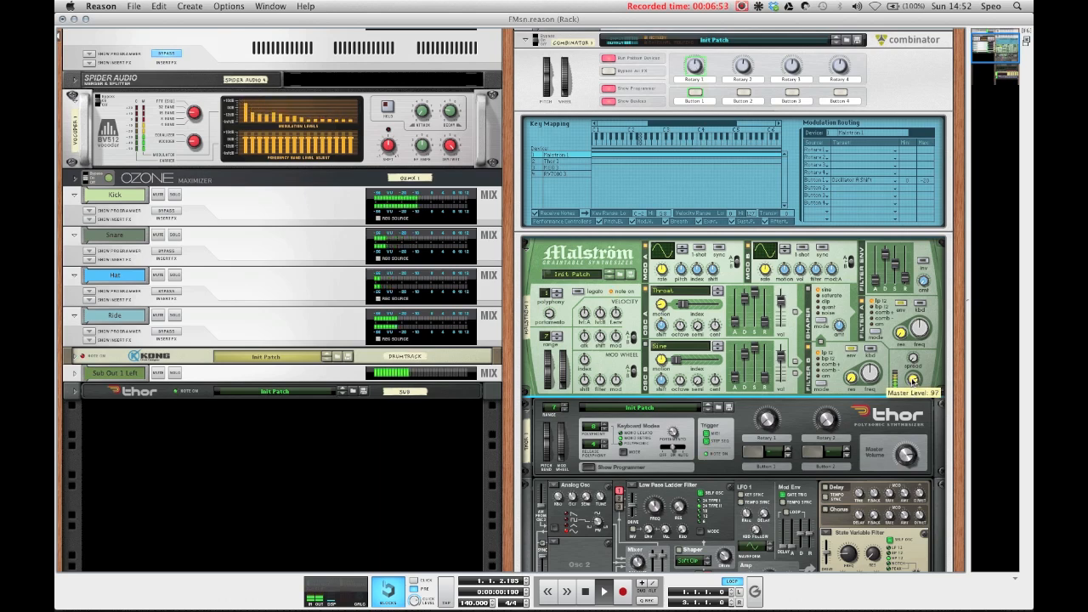
left_click_drag(913, 381, 913, 382)
Load a second Analog Osc into Thor's Osc 2 slot and route it into Filter 1.
scroll(913, 383, "down", 1)
scroll(912, 382, "down", 3)
scroll(542, 431, "down", 3)
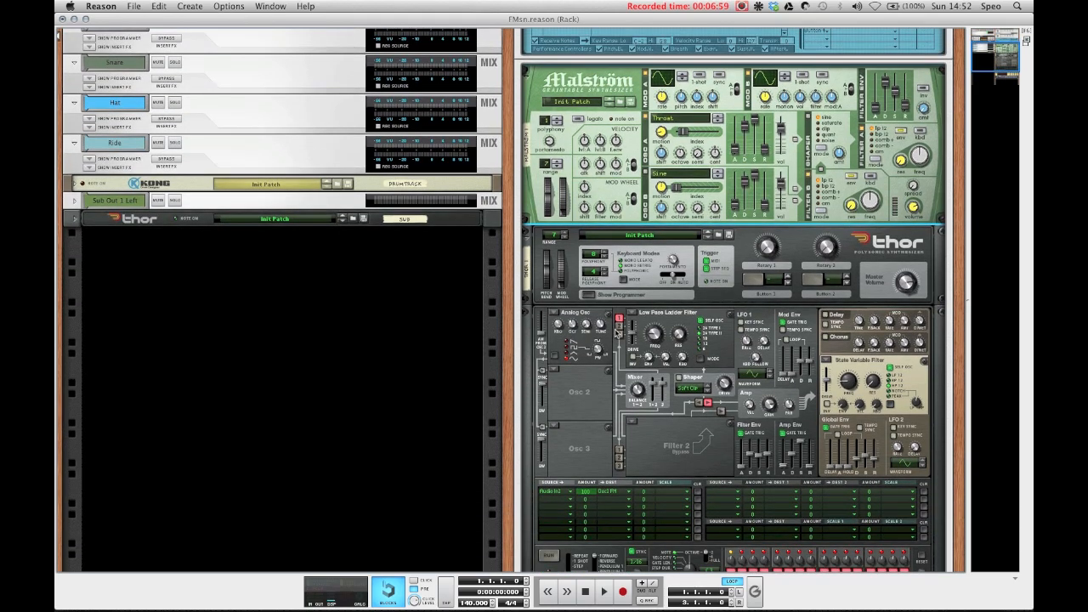
left_click(564, 371)
left_click(568, 308)
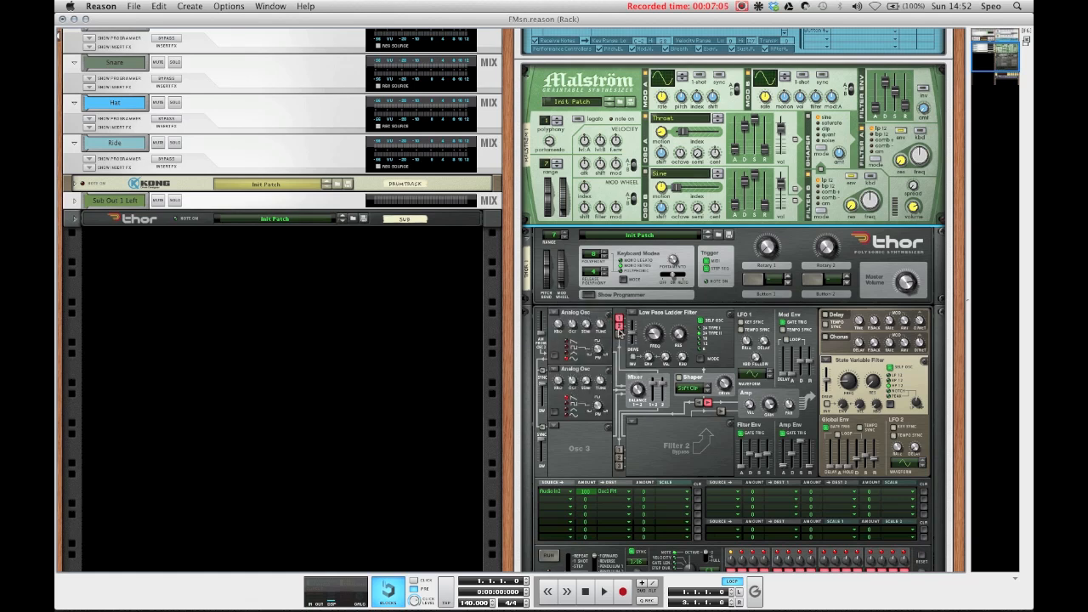
mouse_move(571, 381)
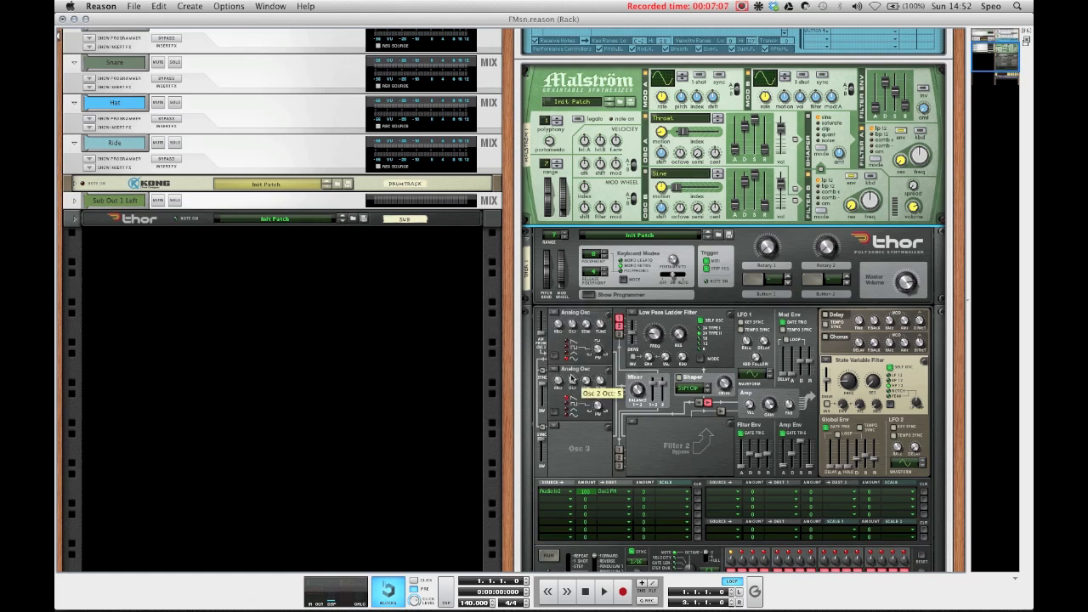
In the second row of Thor's modulation matrix, route the first row's audio input to Osc 2 Frequency (FM) at amount 100.
scroll(572, 384, "down", 1)
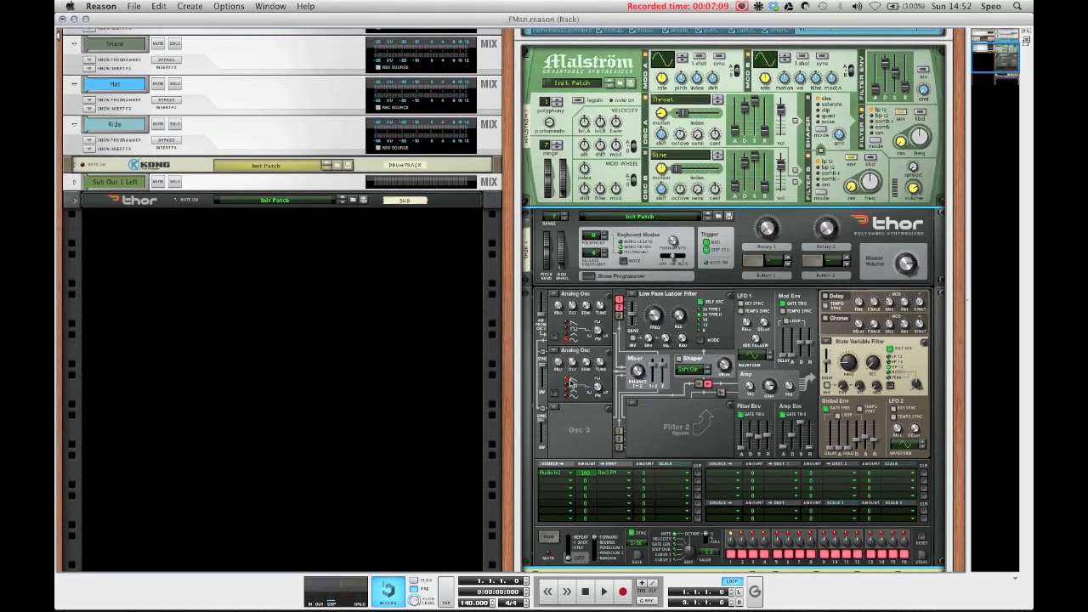
scroll(571, 384, "down", 6)
left_click(560, 371)
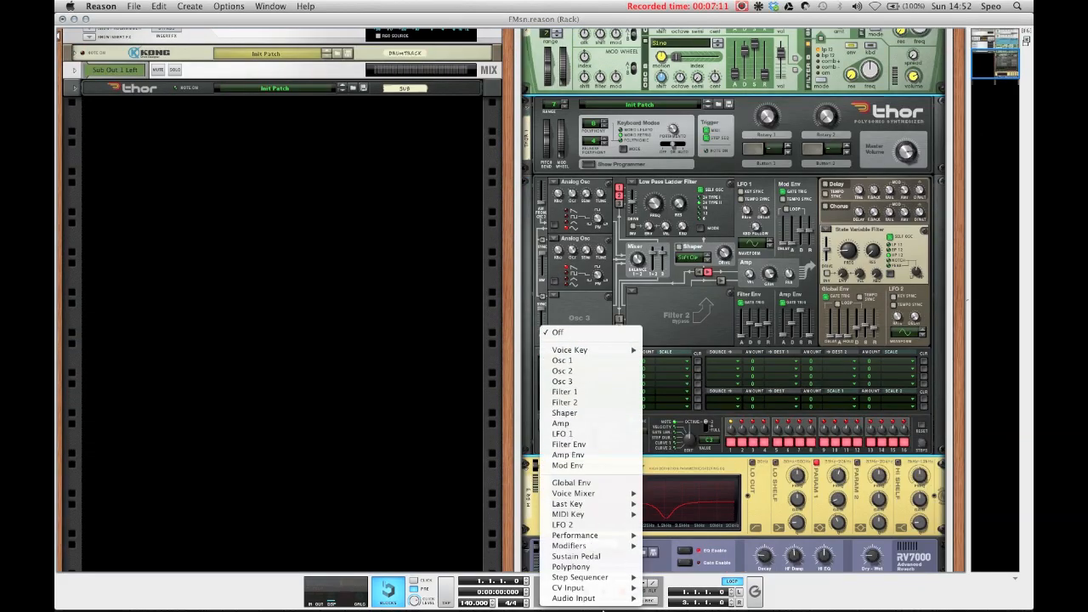
left_click(657, 574)
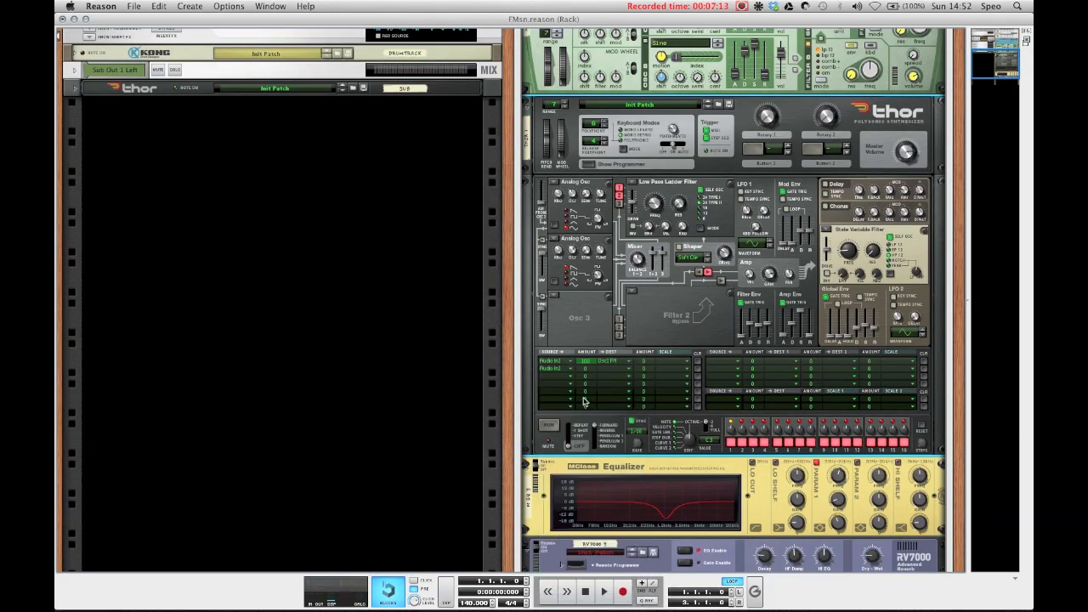
left_click_drag(589, 372, 593, 354)
left_click(603, 372)
mouse_move(638, 396)
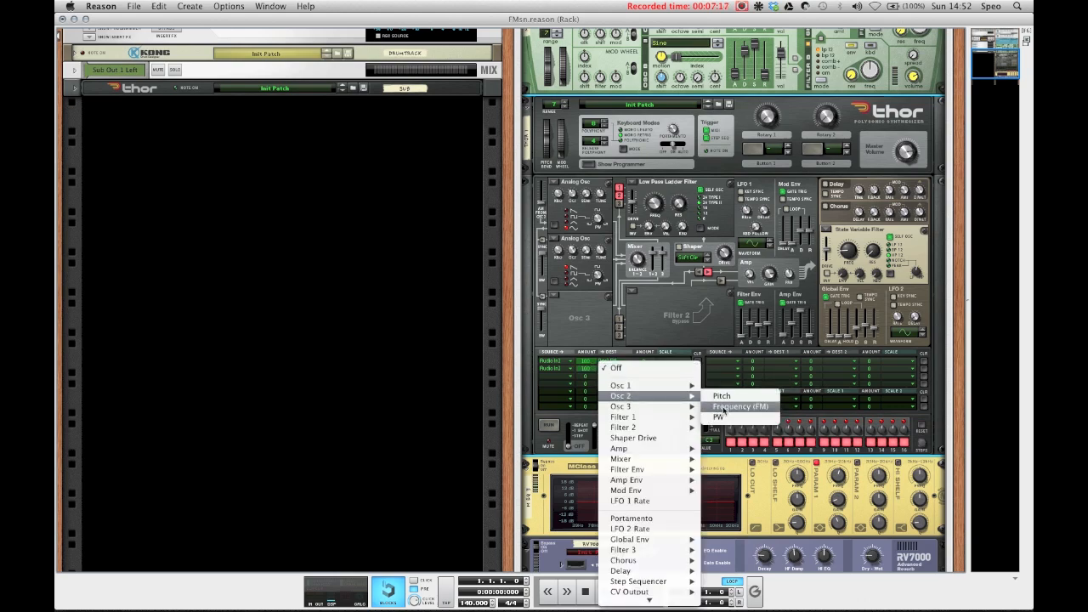
left_click(727, 407)
Play the loop to hear the two-oscillator FM sound and check Thor's master level and Filter 1 frequency.
scroll(671, 362, "up", 10)
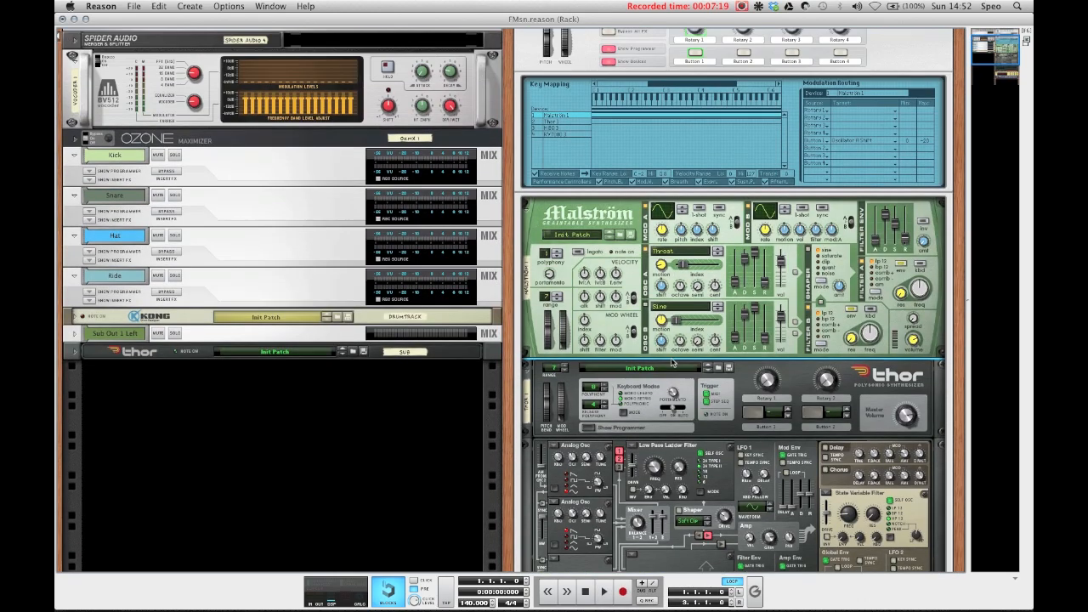
scroll(672, 362, "up", 3)
scroll(672, 362, "down", 10)
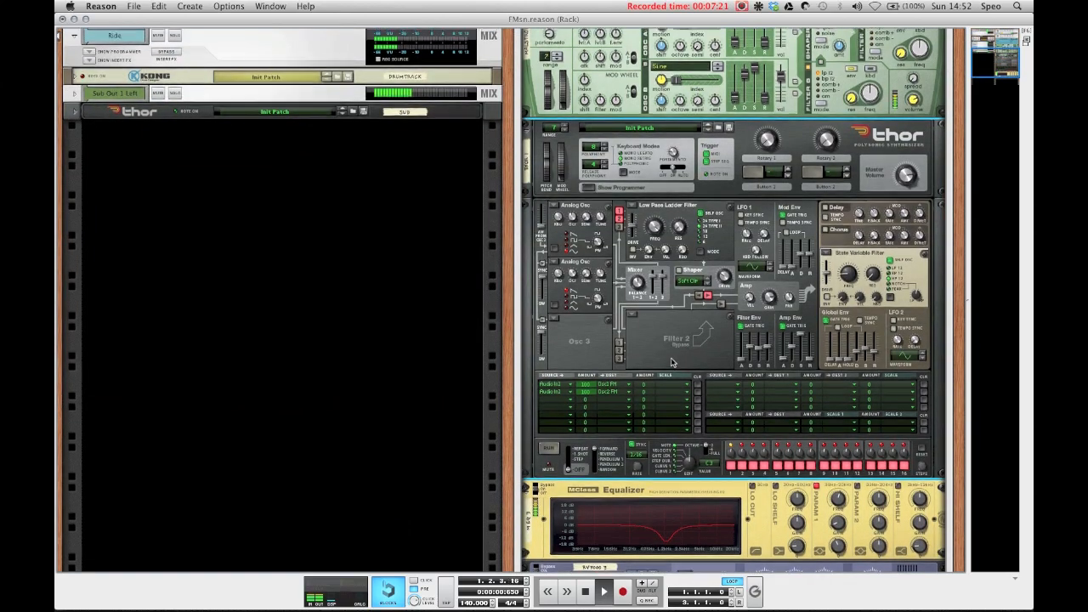
scroll(671, 362, "up", 3)
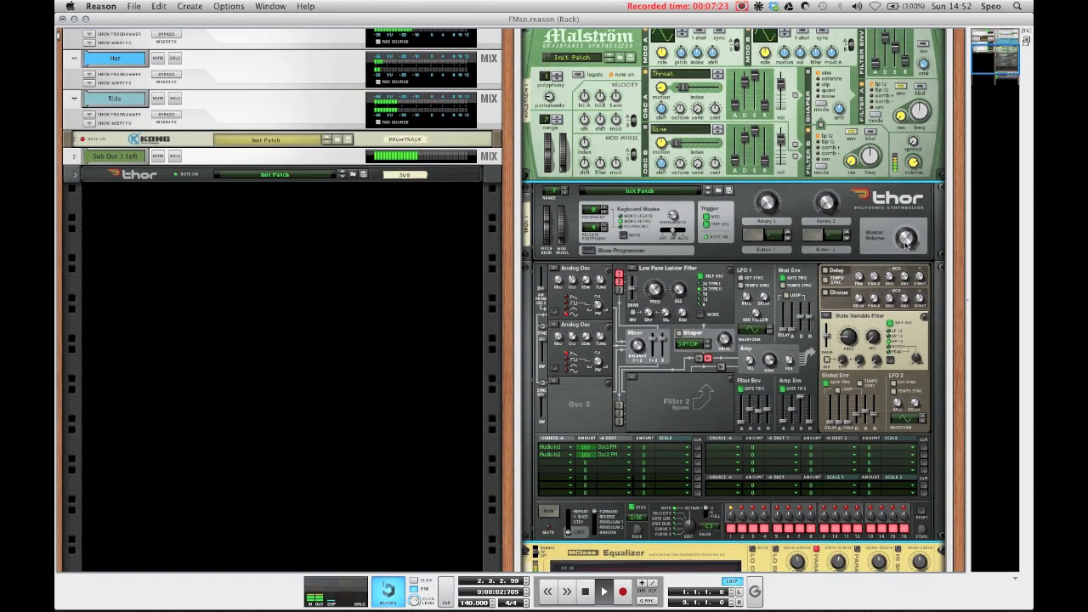
mouse_move(905, 240)
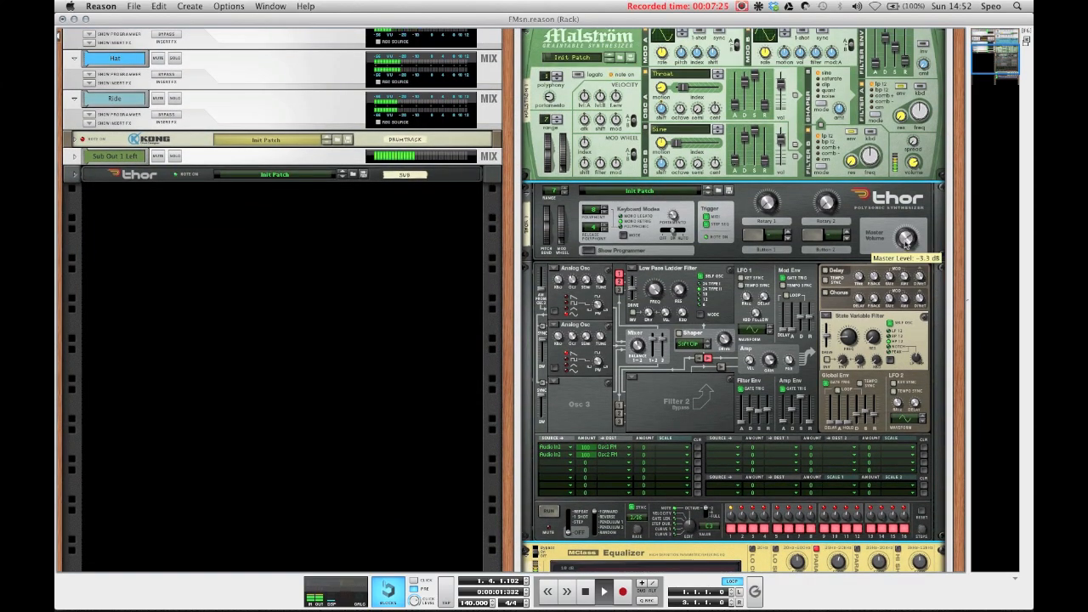
mouse_move(656, 289)
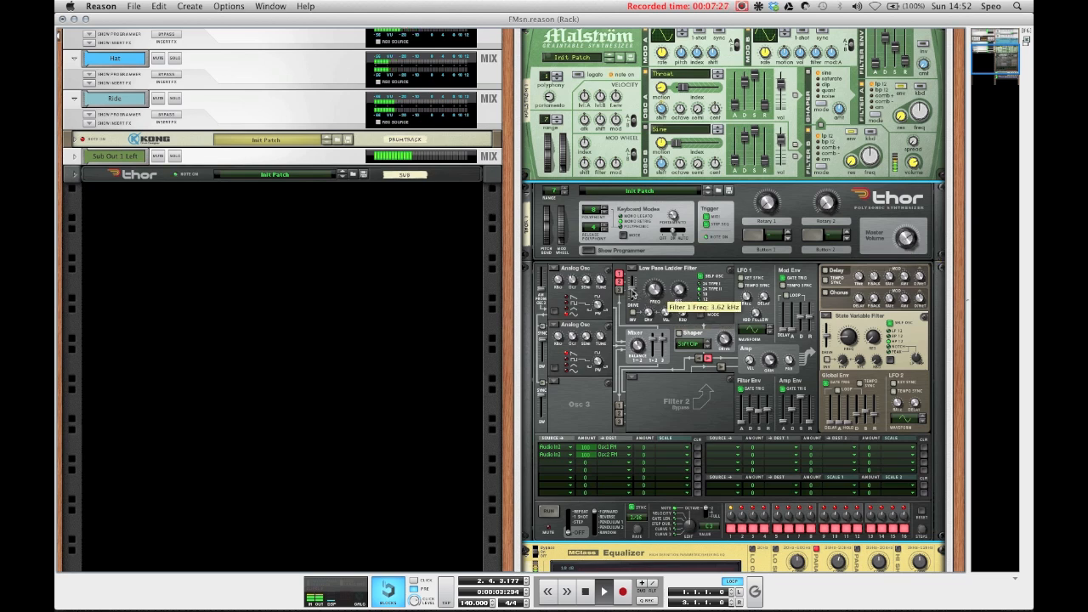
Restart the loop to hear the two-oscillator FM patch while reviewing the Malström, Thor, equalizer and reverb settings, and stop playback.
key("space")
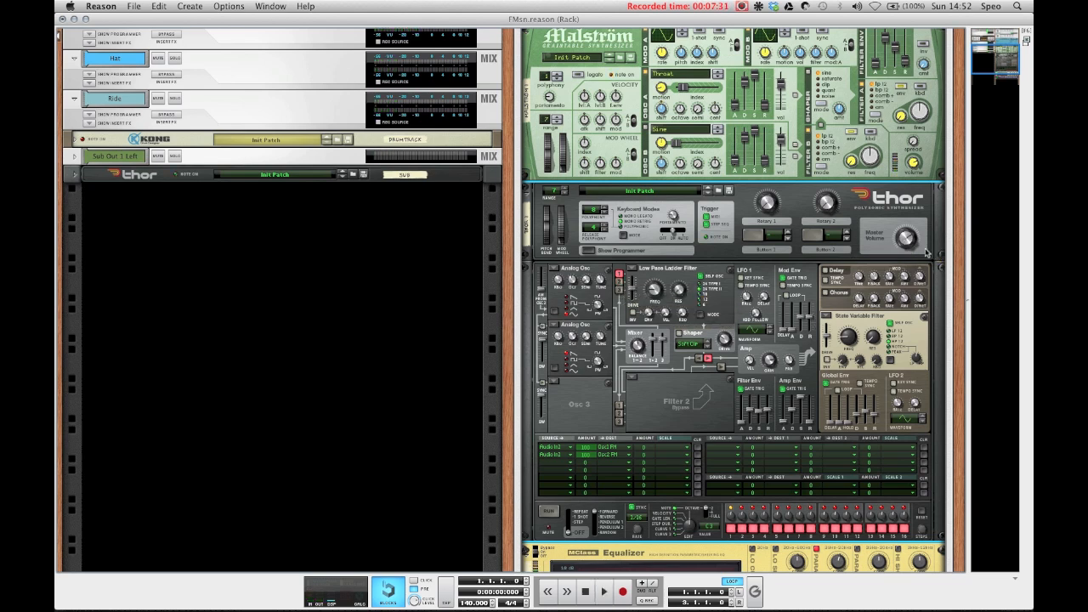
scroll(628, 347, "down", 1)
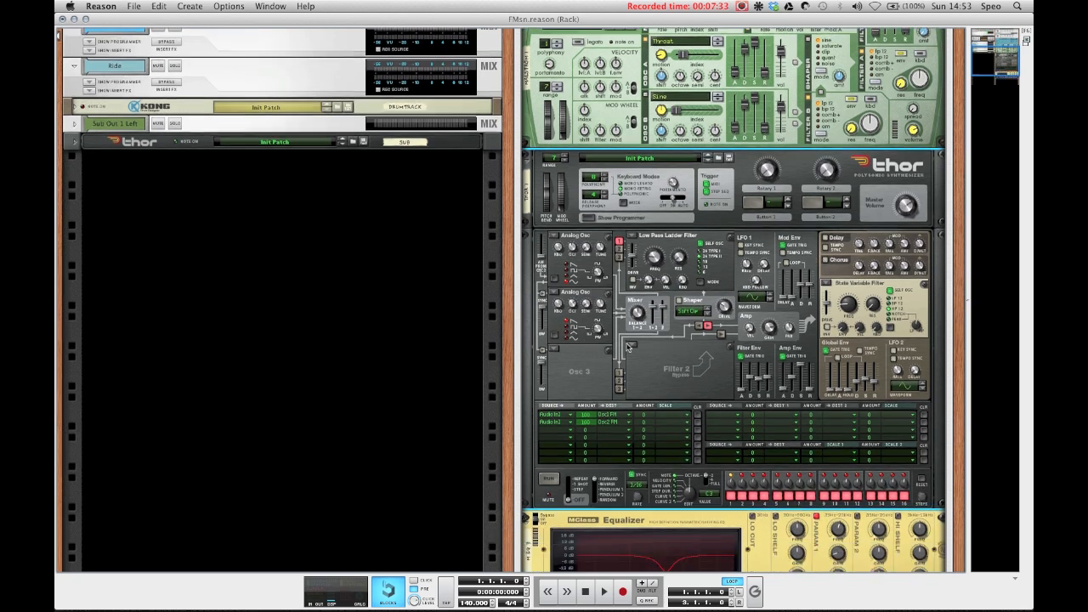
scroll(586, 299, "down", 2)
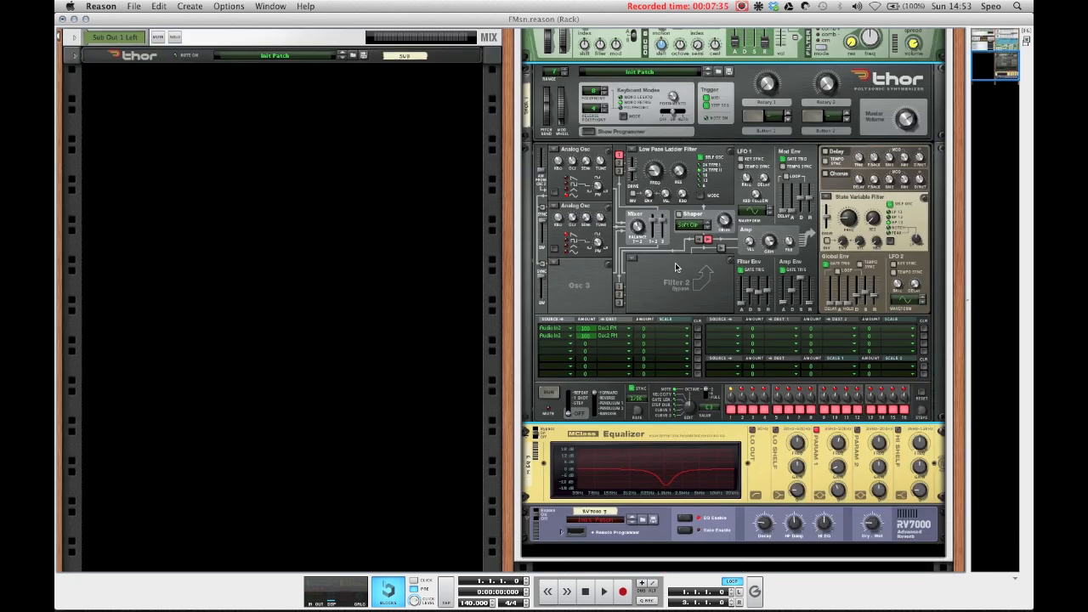
scroll(680, 267, "up", 1)
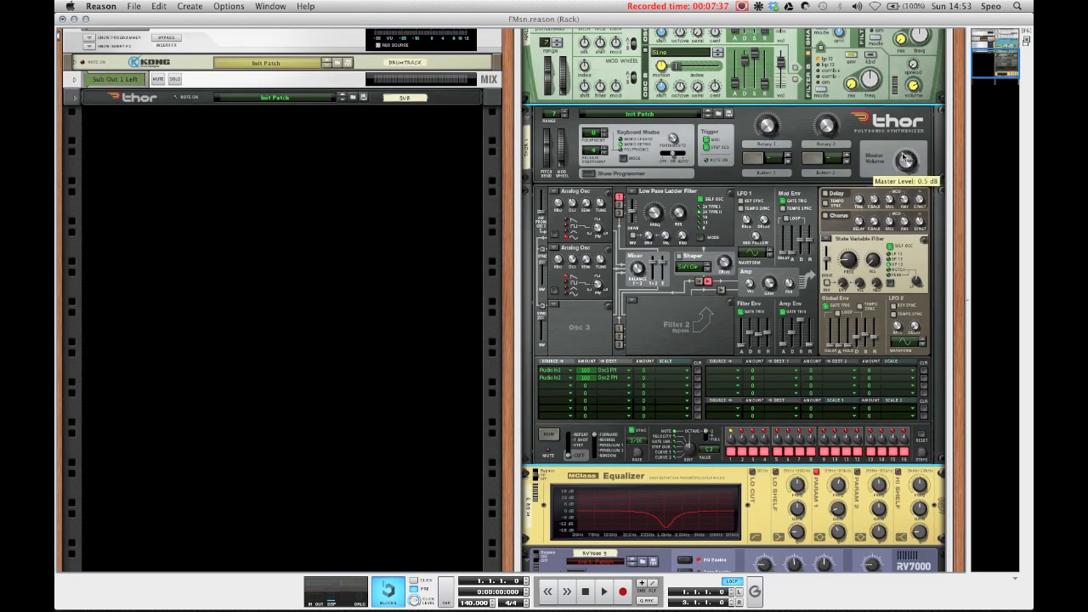
key("space")
scroll(765, 174, "down", 1)
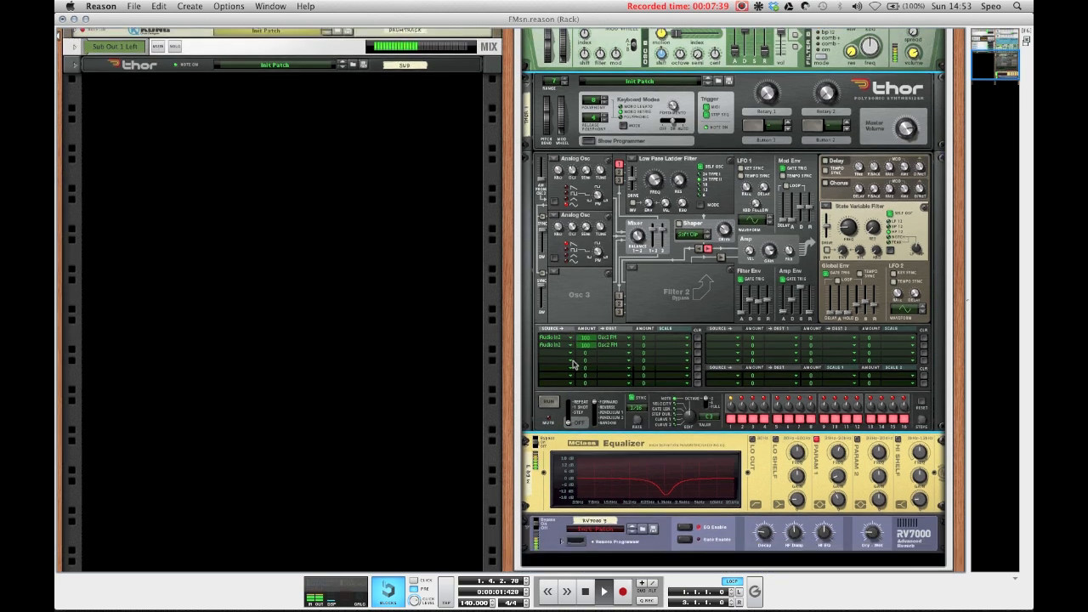
scroll(680, 178, "up", 3)
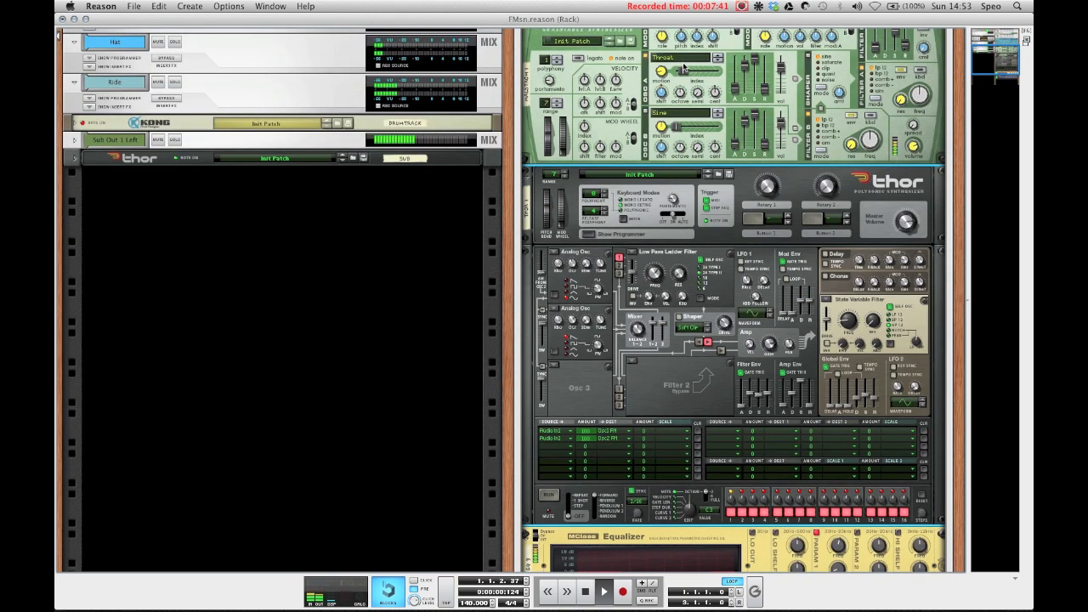
scroll(676, 91, "down", 5)
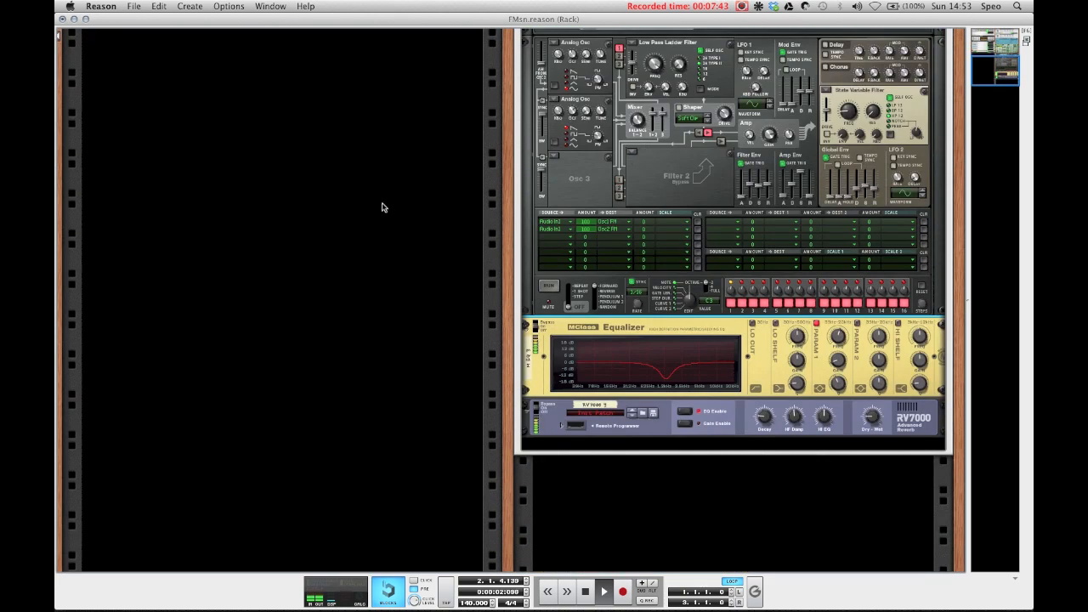
scroll(374, 204, "up", 1)
key("space")
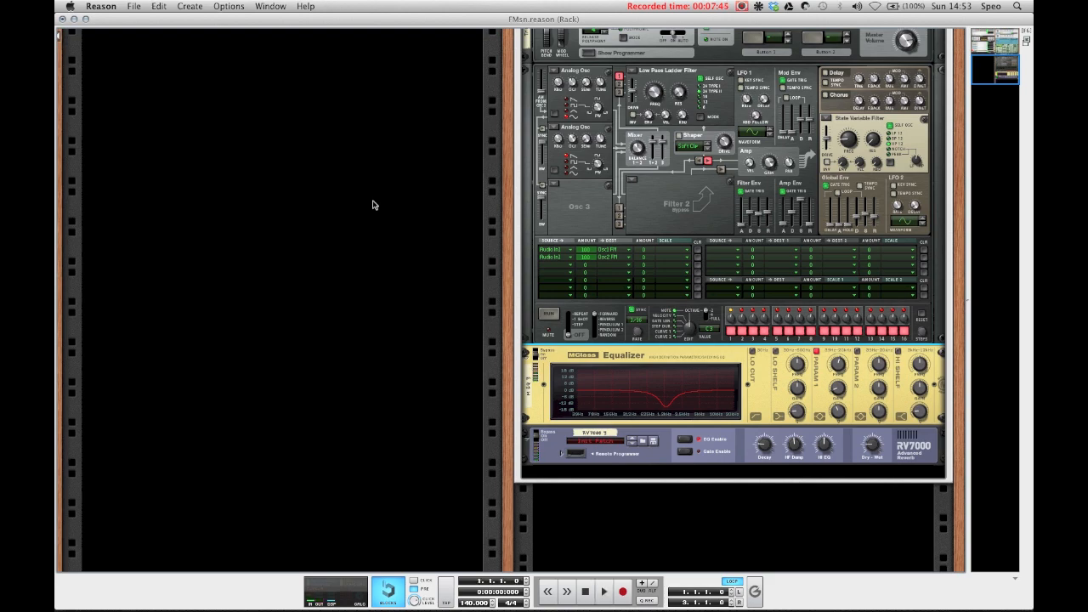
scroll(374, 204, "up", 10)
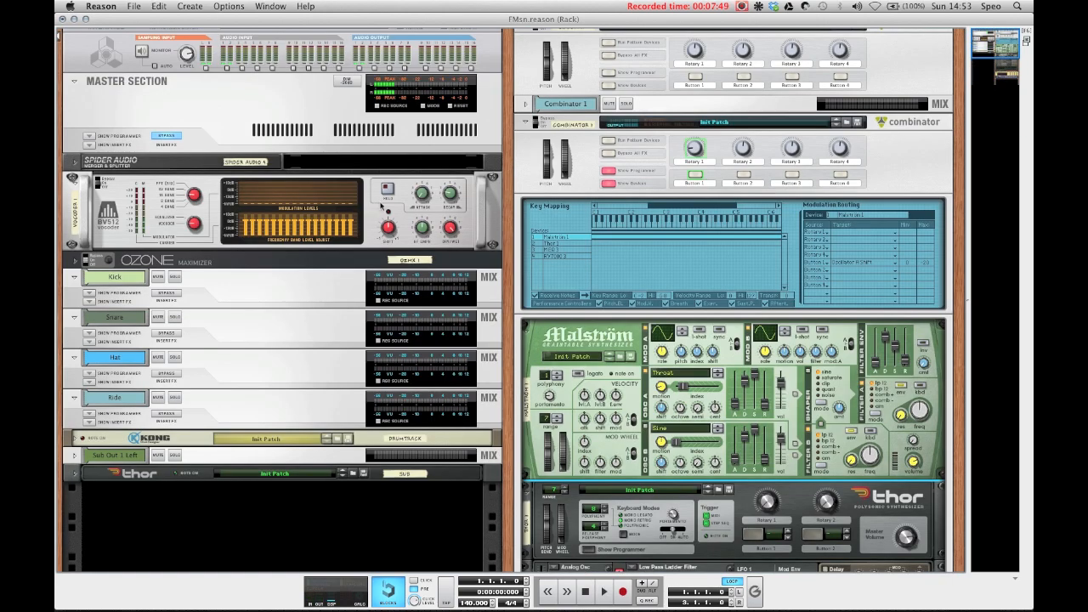
scroll(382, 206, "down", 3)
scroll(384, 182, "up", 4)
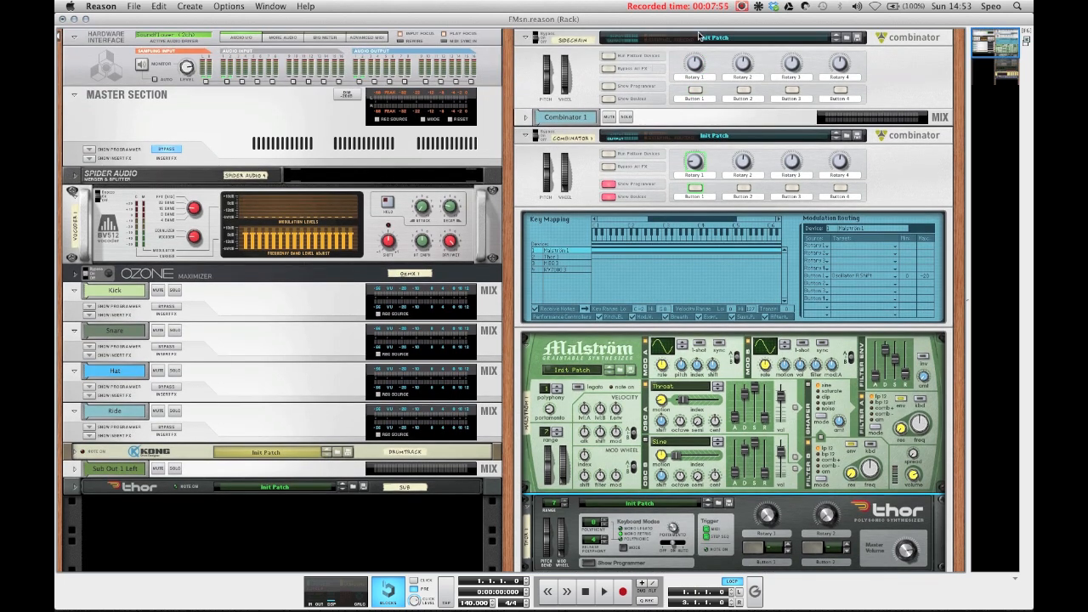
left_click(739, 7)
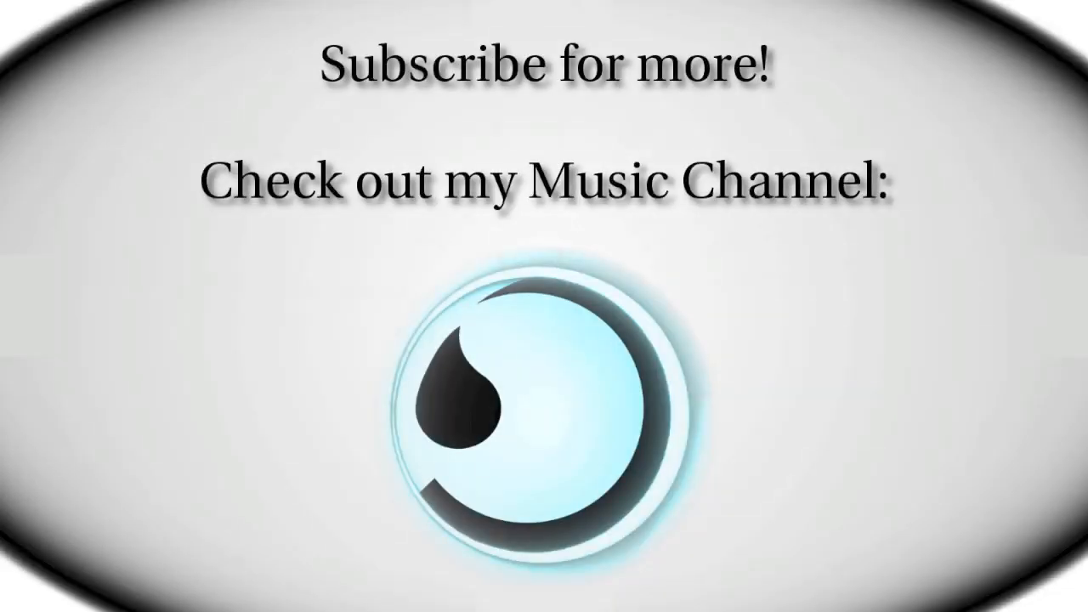